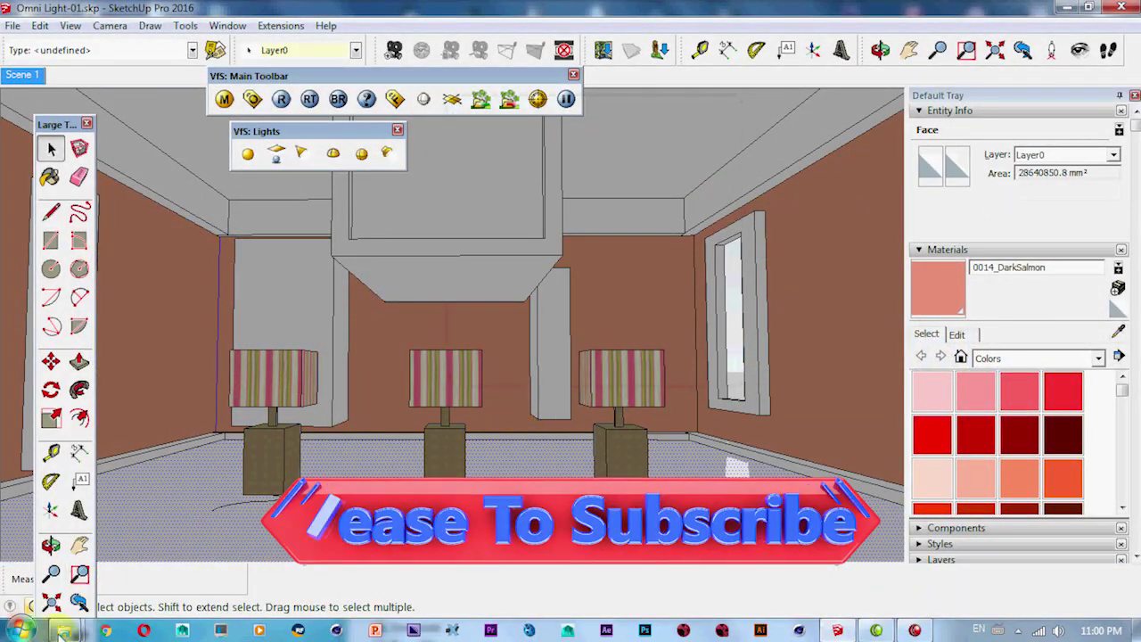
mouse_move(63, 630)
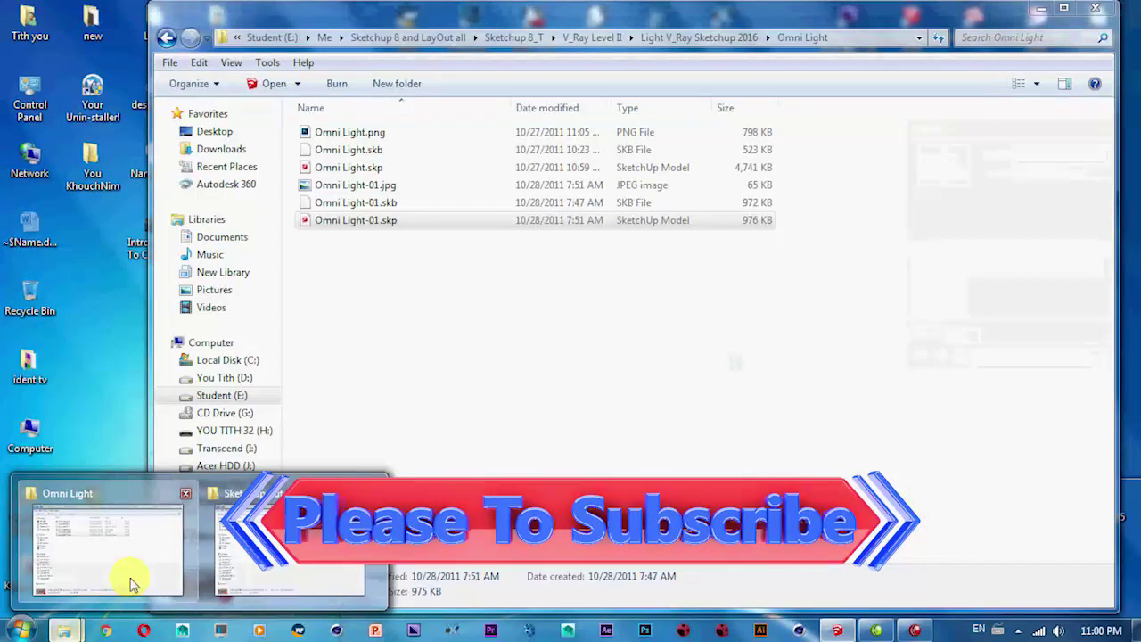
Preview the earlier render Omni Light-01.jpg in Photo Viewer, then minimize the viewer and Explorer
left_click(131, 584)
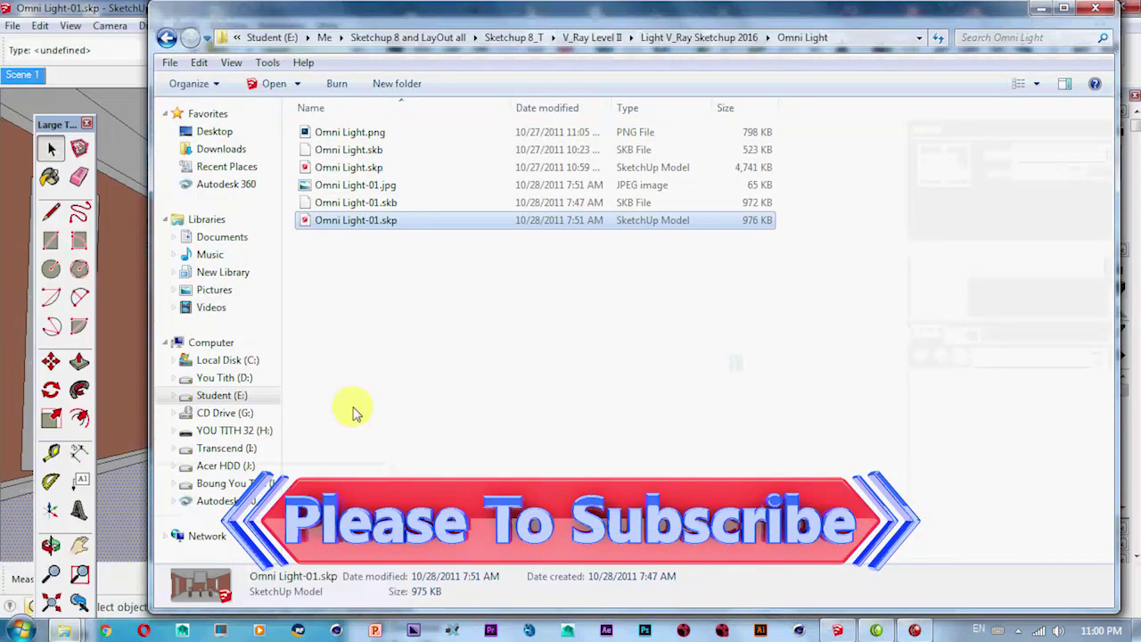
left_click(356, 185)
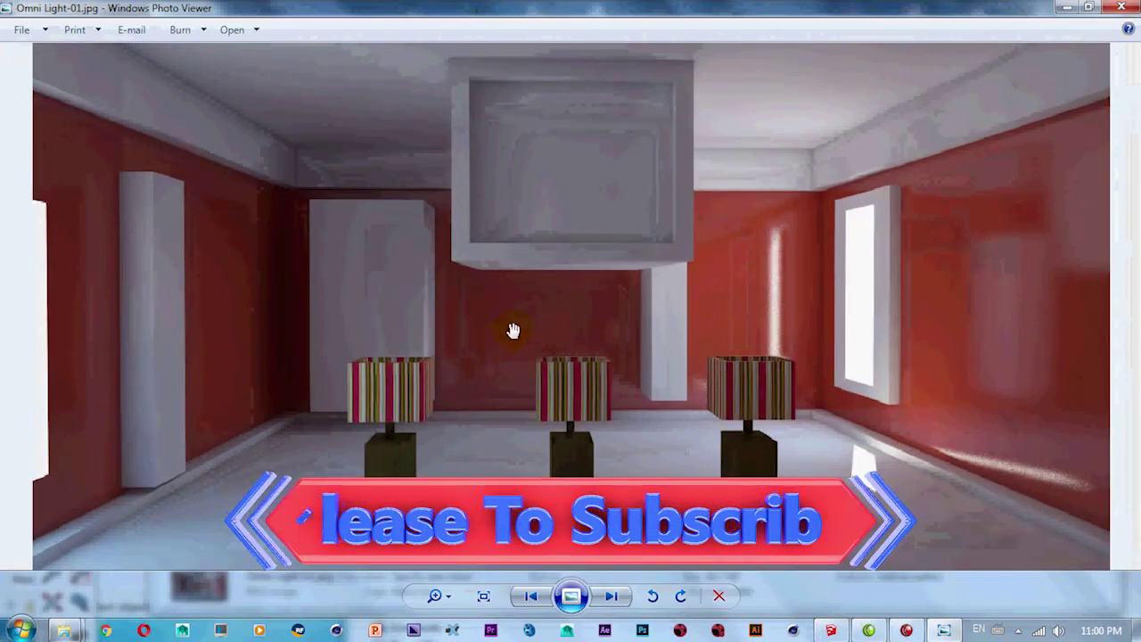
left_click(1067, 9)
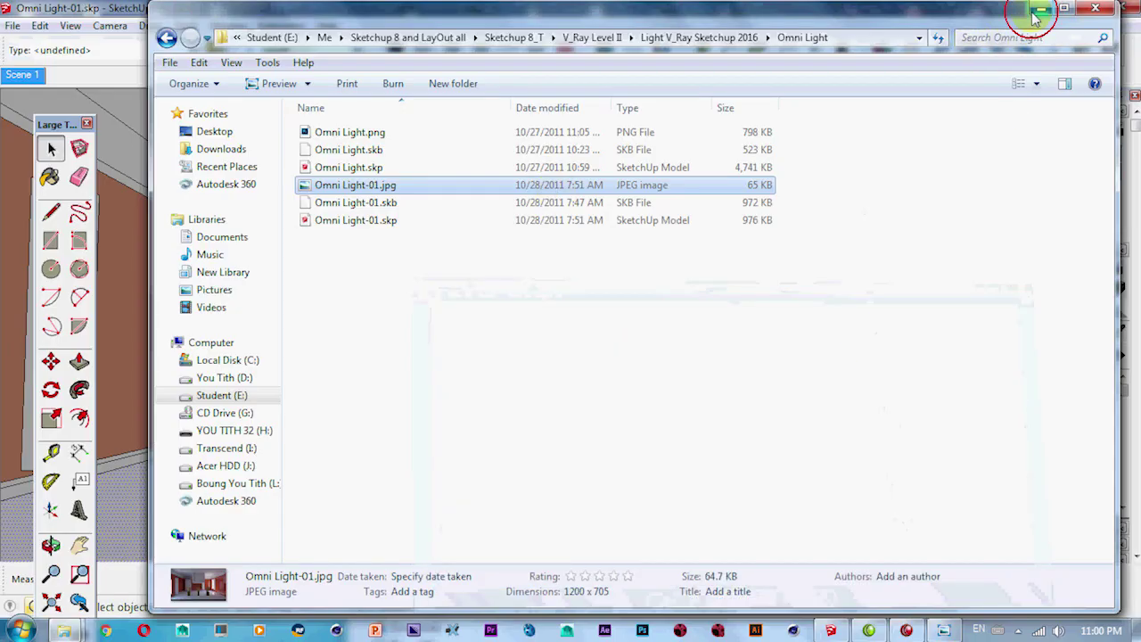
left_click(1039, 10)
Orbit the view to frame the room's three lamps, then close the finished V-Ray render
middle_click_drag(423, 265, 441, 266)
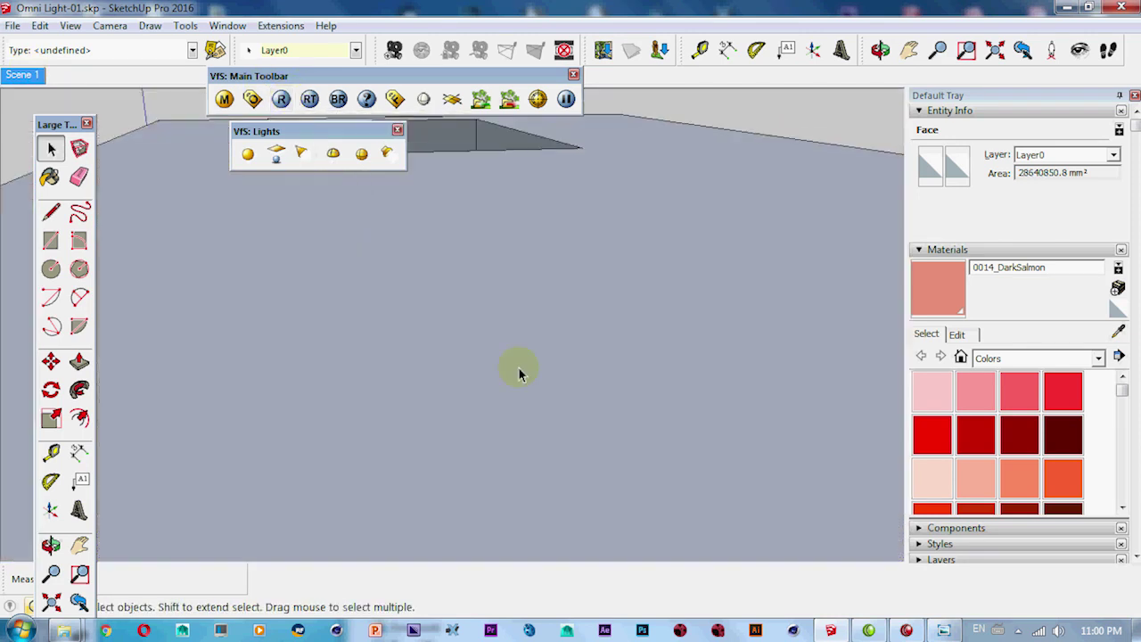
mouse_move(520, 373)
middle_mouse_down()
mouse_move(507, 282)
mouse_move(561, 326)
mouse_move(555, 348)
middle_mouse_up()
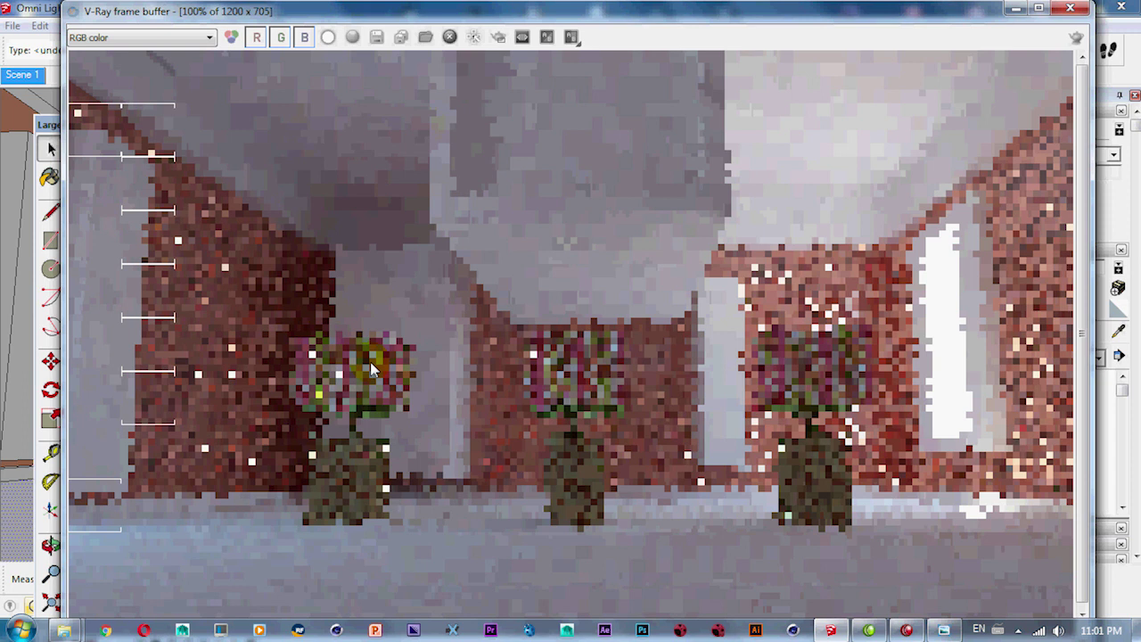
left_click(1071, 9)
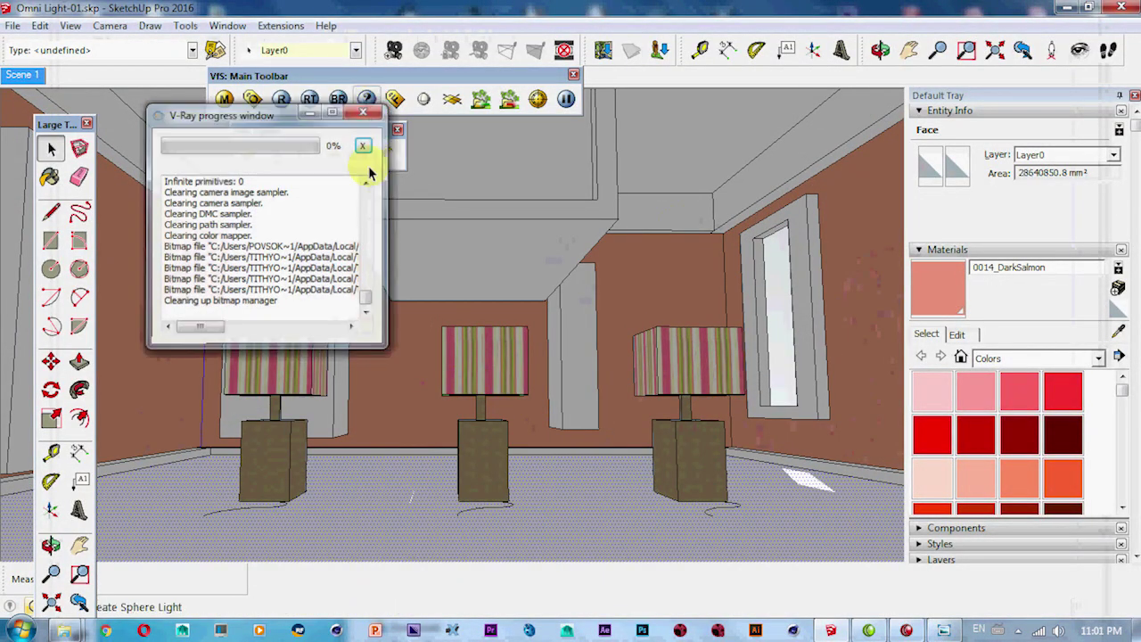
Close the progress window and place a V-Ray omni light at the left lamp's base
left_click(363, 146)
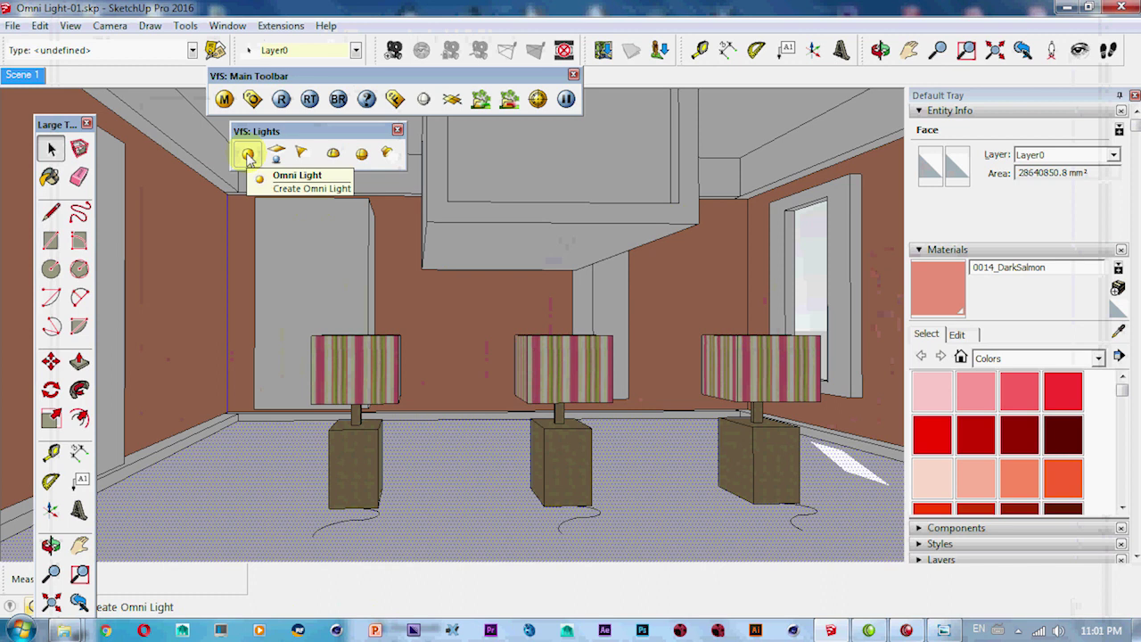
left_click(248, 156)
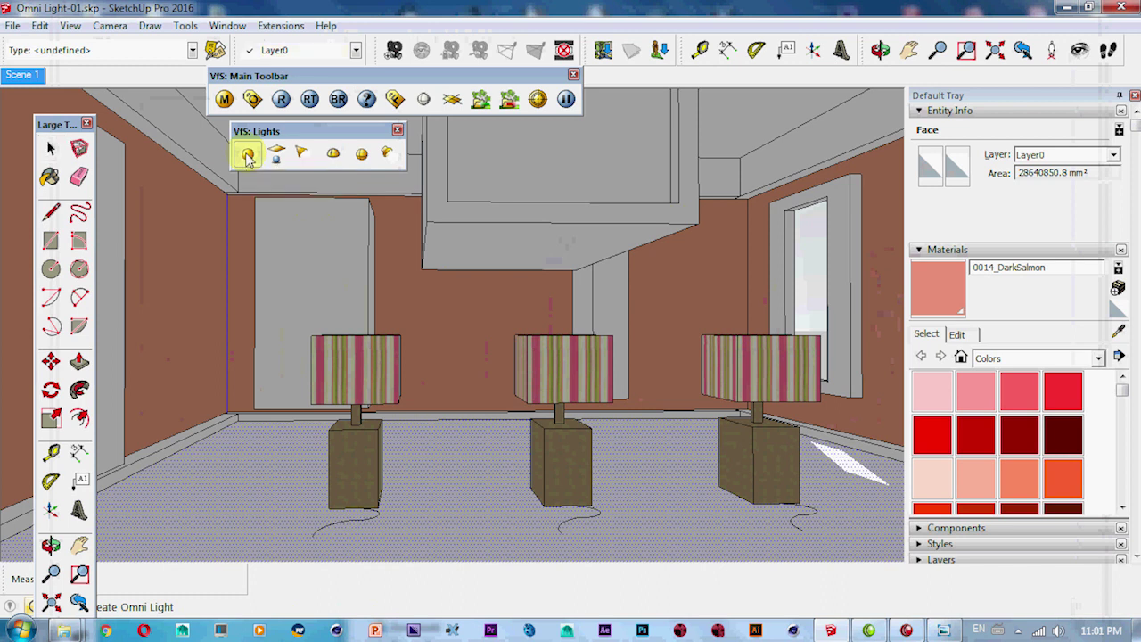
left_click(378, 444)
mouse_move(399, 432)
middle_mouse_down()
mouse_move(438, 458)
mouse_move(462, 392)
mouse_move(535, 529)
mouse_move(553, 535)
mouse_move(476, 473)
mouse_move(448, 402)
mouse_move(533, 418)
middle_mouse_up()
Move the omni light up inside the left lampshade
scroll(454, 434, "down", 3)
scroll(484, 408, "down", 3)
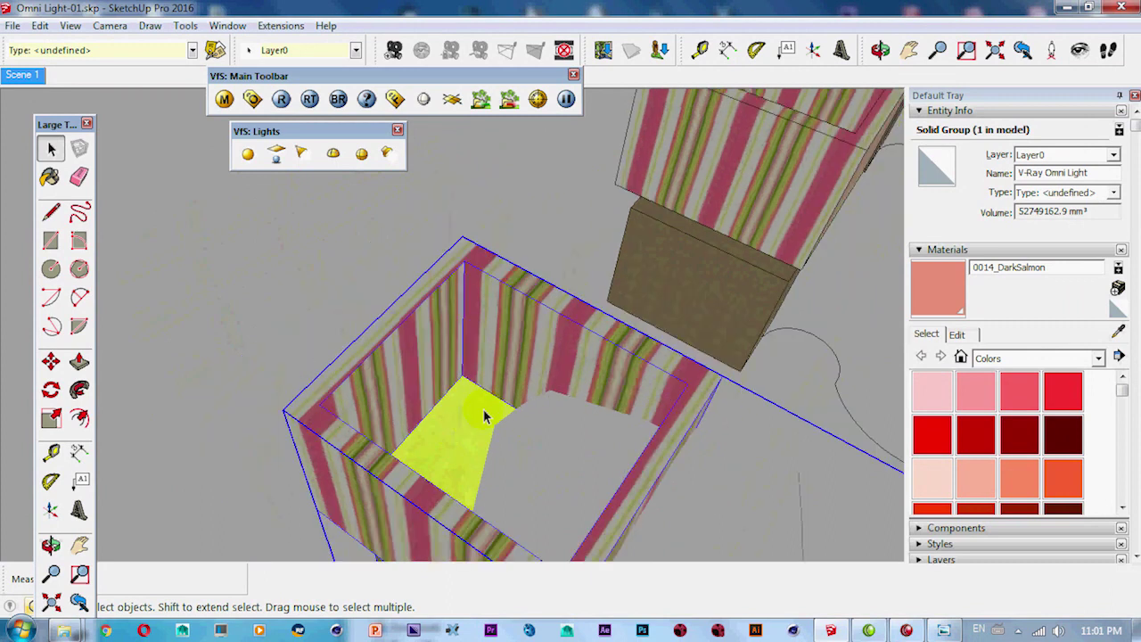
left_click(535, 410)
scroll(571, 408, "down", 2)
left_click(608, 408)
key("m")
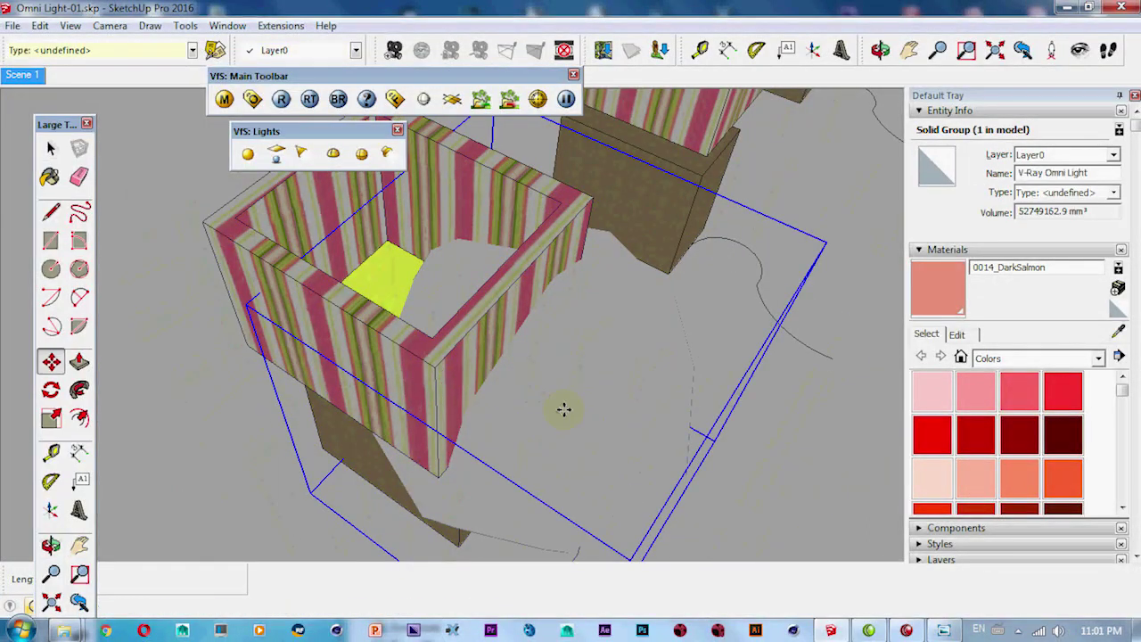
left_click(438, 369)
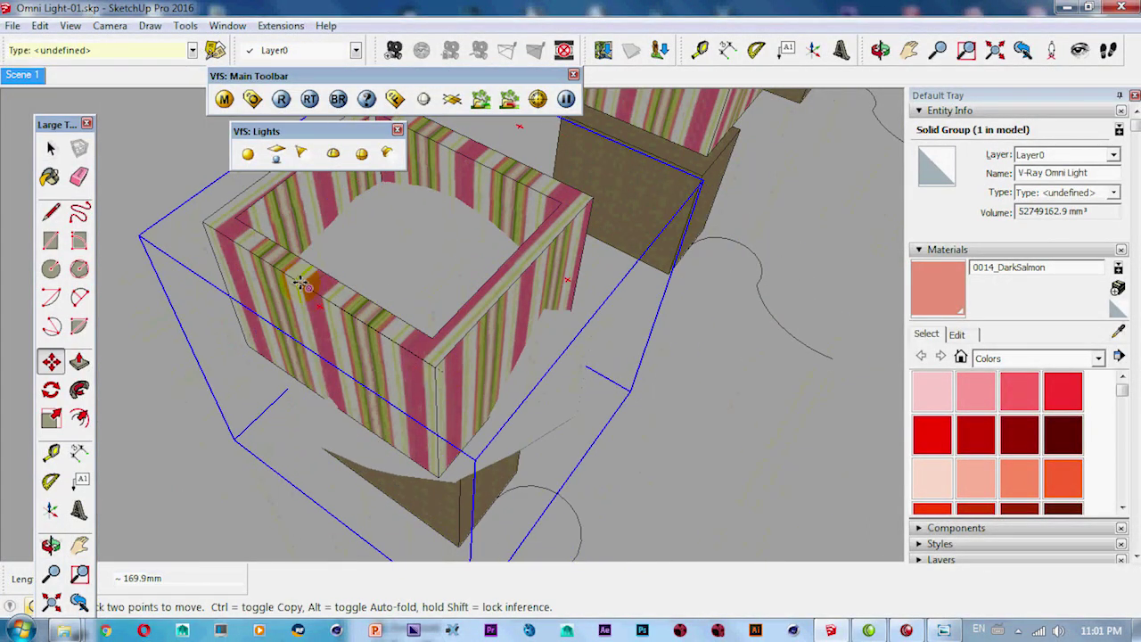
mouse_move(338, 301)
middle_mouse_down()
mouse_move(390, 288)
mouse_move(489, 367)
mouse_move(372, 315)
mouse_move(369, 426)
mouse_move(413, 437)
mouse_move(359, 504)
middle_mouse_up()
left_click(357, 511)
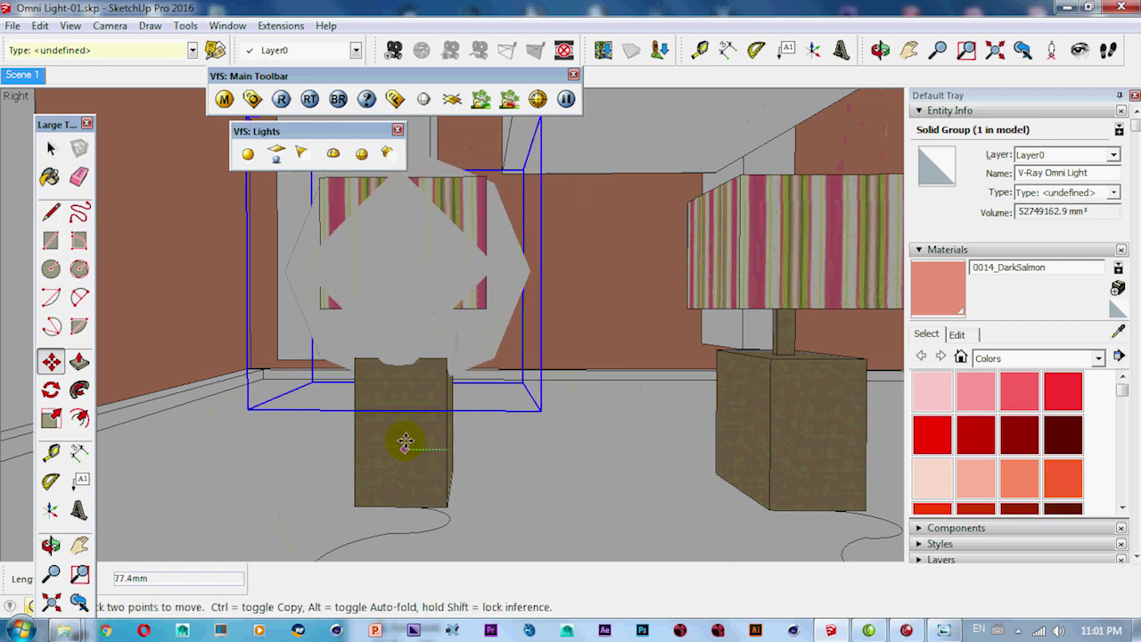
Copy the light to the right lamp with an array so every lamp gets one
key("ctrl")
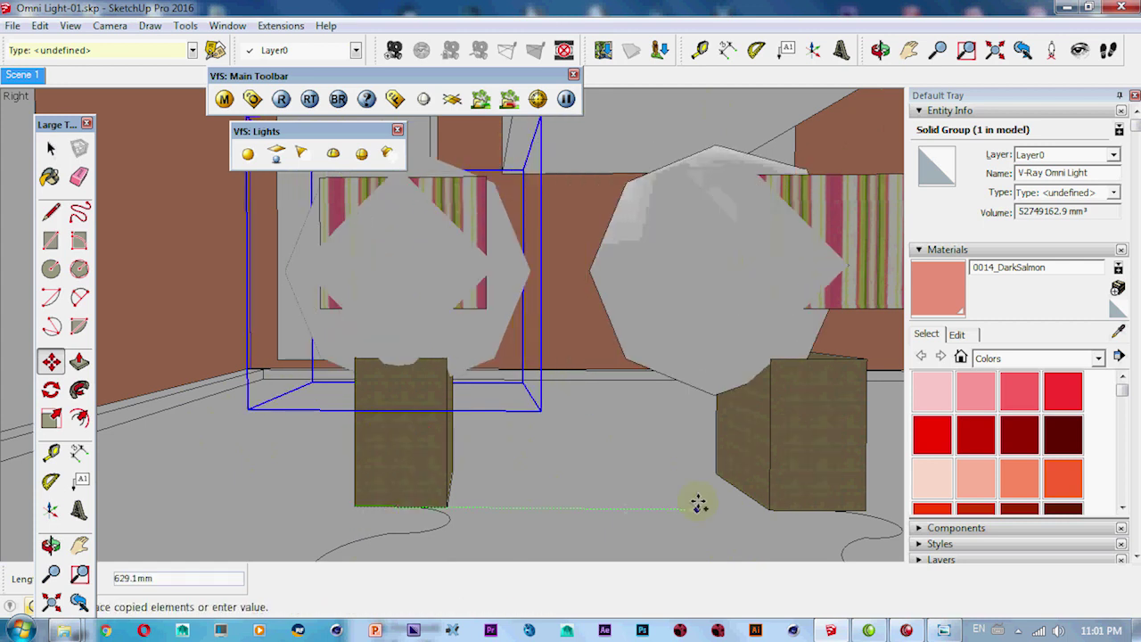
left_click(765, 504)
key("Return")
mouse_move(692, 416)
middle_mouse_down()
mouse_move(423, 395)
mouse_move(509, 396)
mouse_move(484, 407)
mouse_move(507, 415)
middle_mouse_up()
key("space")
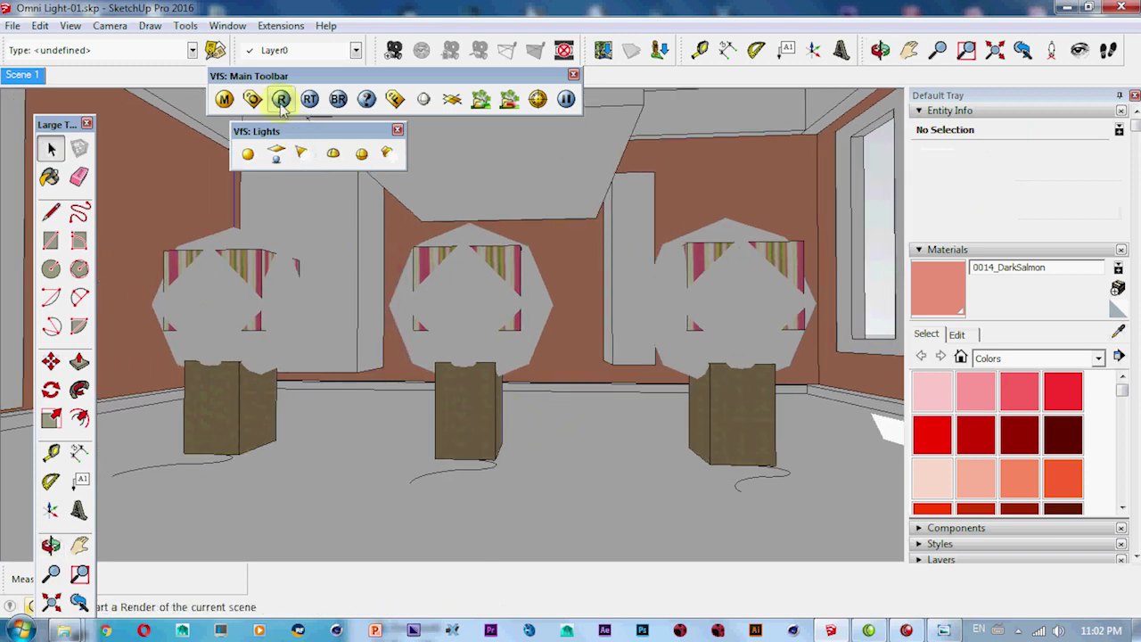
Disable the left lamp's omni light in its V-Ray light settings
right_click(258, 372)
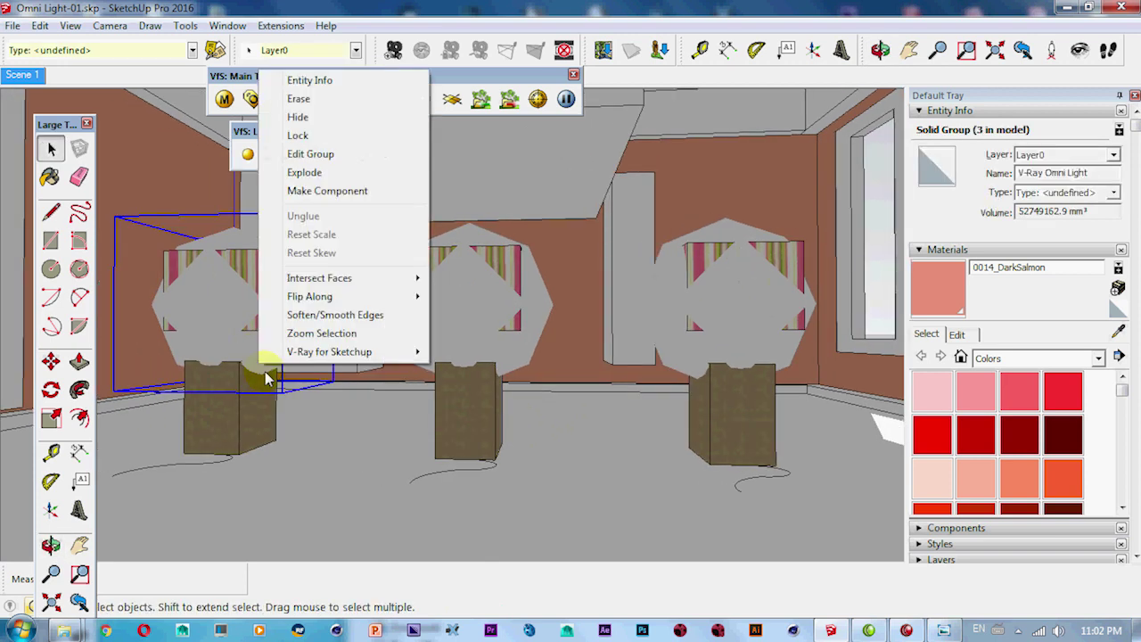
left_click(479, 355)
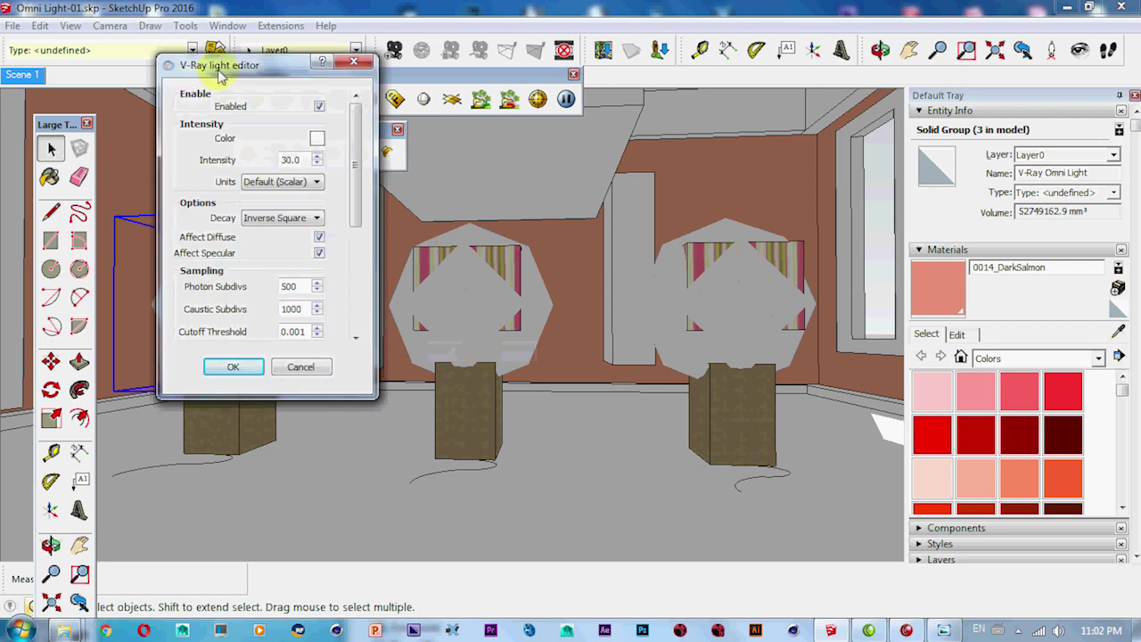
left_click_drag(220, 70, 868, 69)
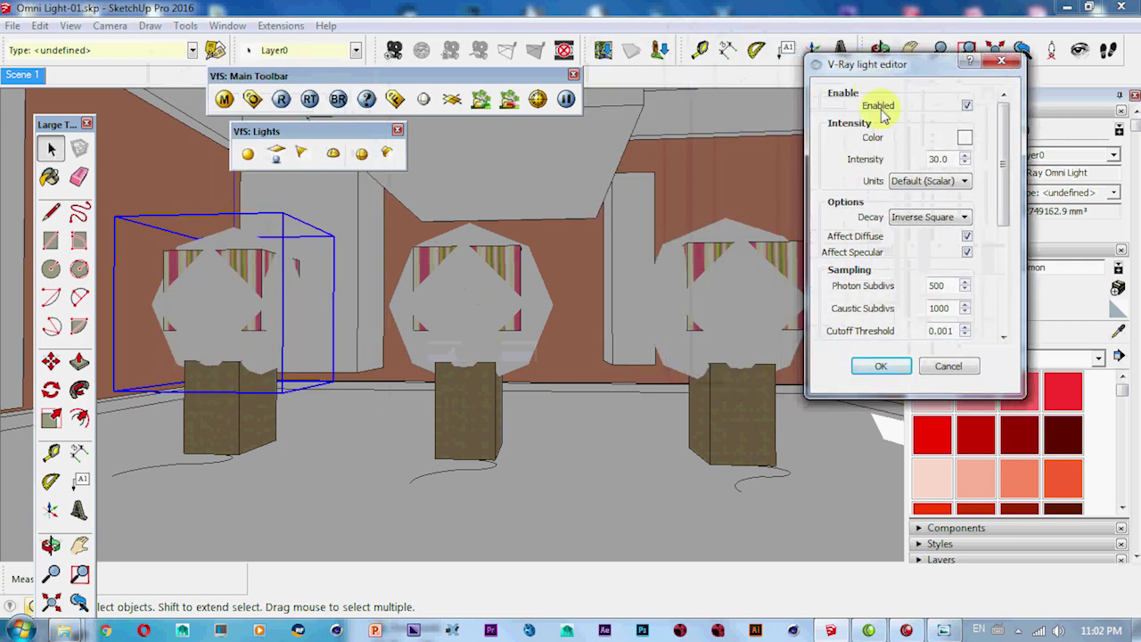
left_click(968, 107)
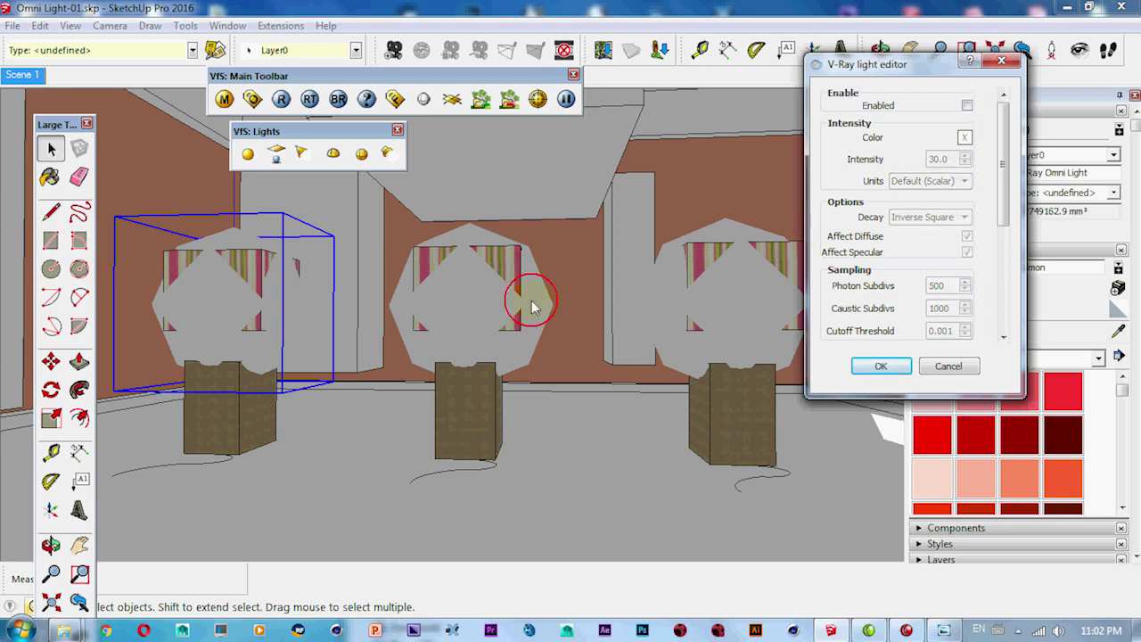
left_click(881, 366)
Open the middle light's V-Ray settings and close them unchanged
left_click(547, 306)
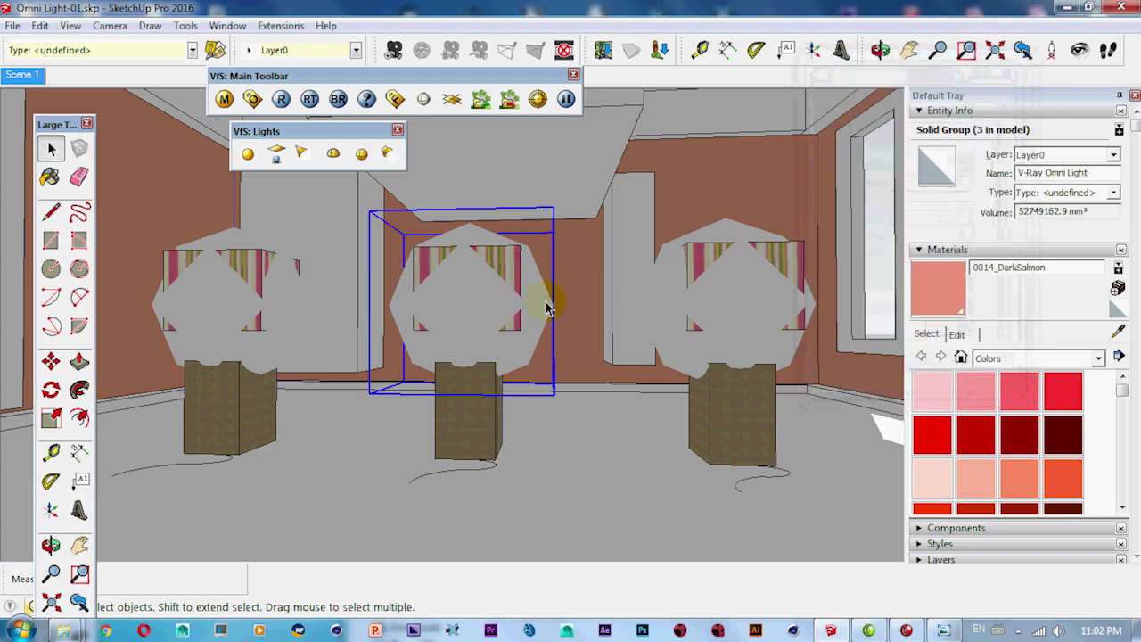
right_click(547, 306)
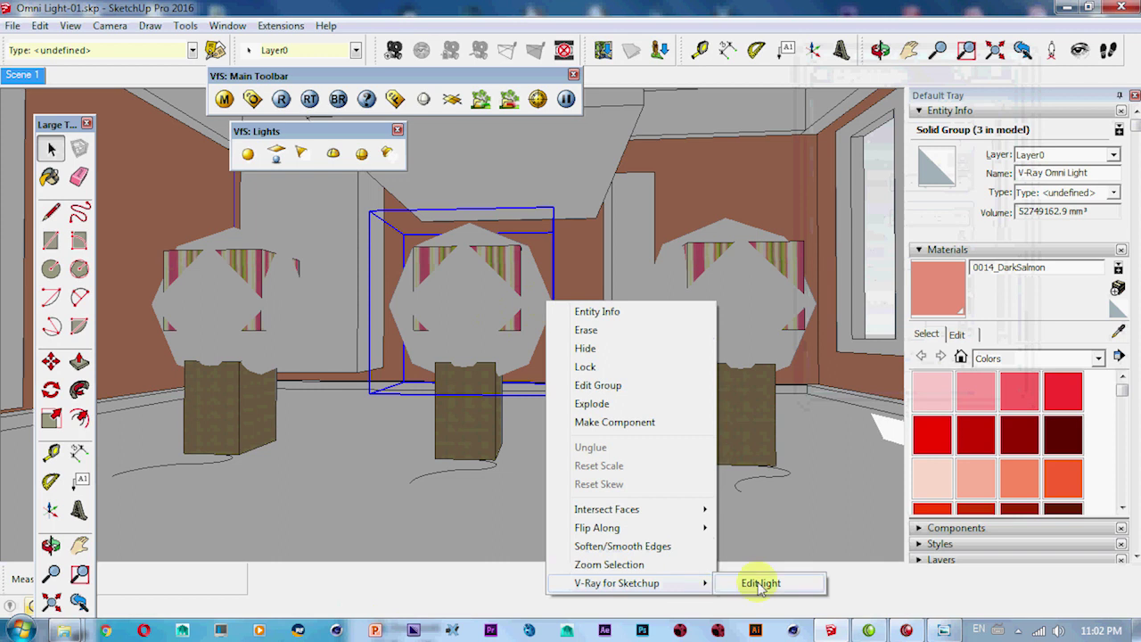
left_click(760, 585)
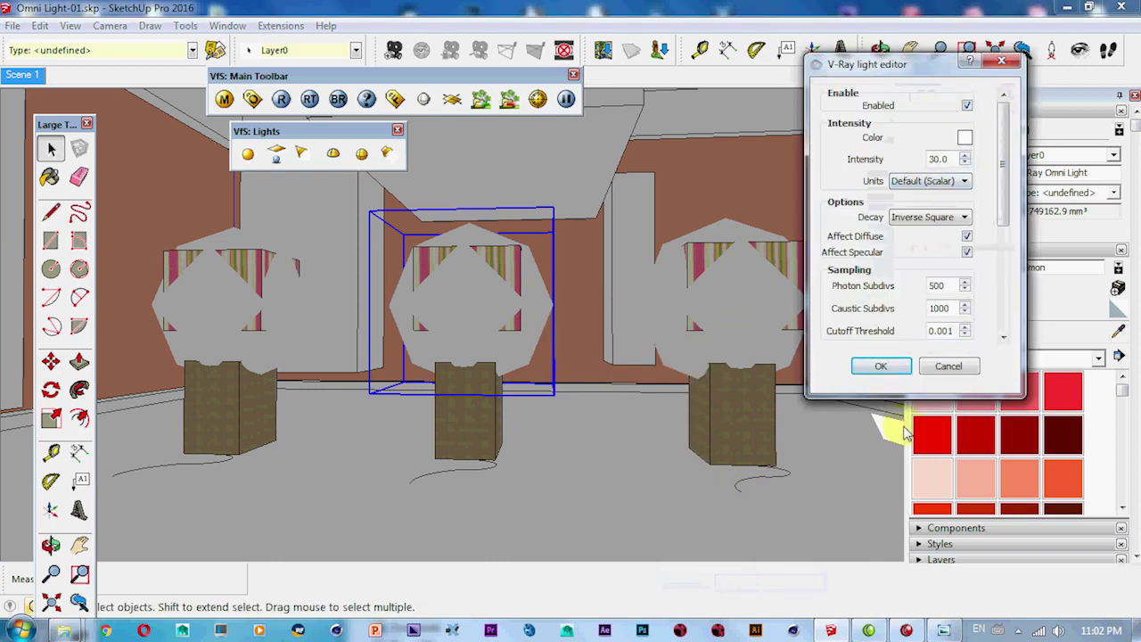
left_click(881, 366)
Set the right light's colour to pink (R255 G85 B127) and start a new render
left_click(739, 314)
right_click(739, 314)
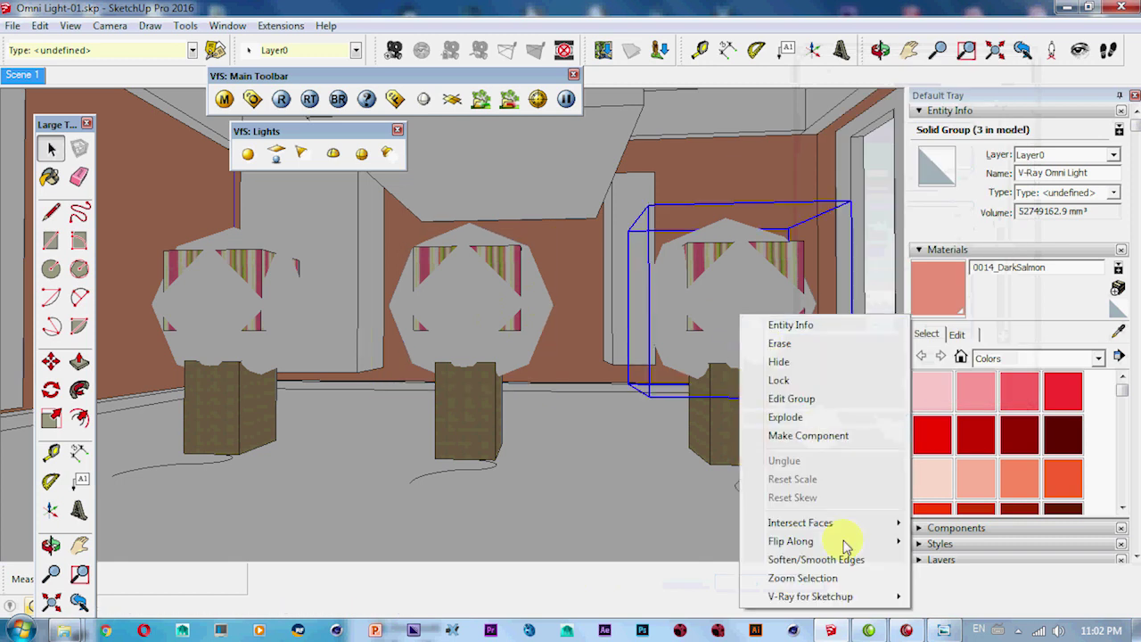
left_click(920, 596)
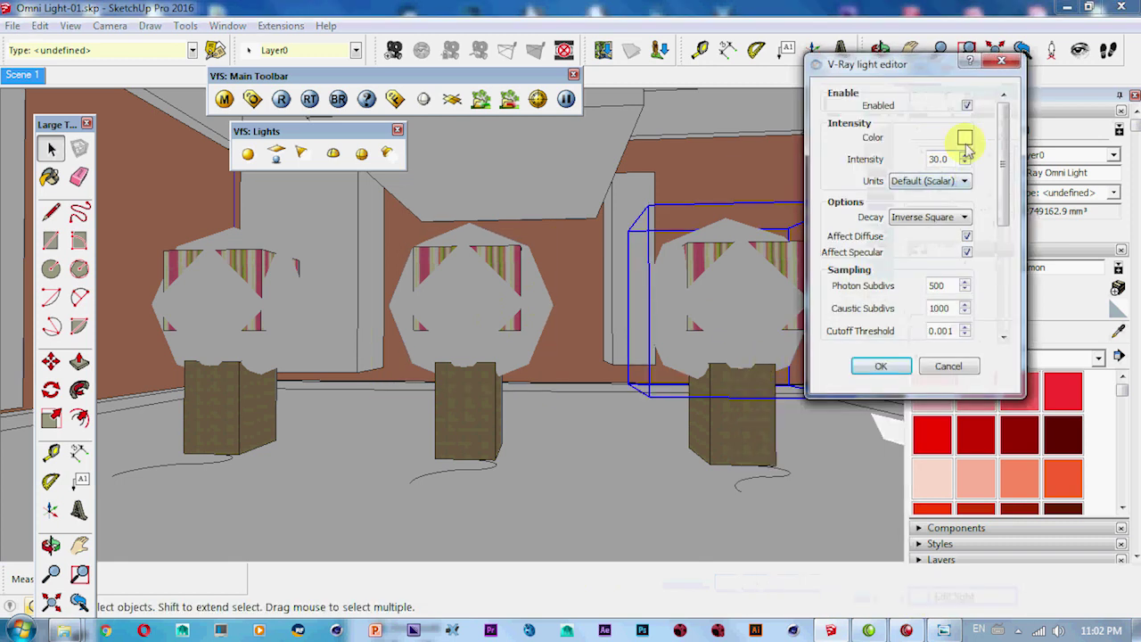
left_click(966, 143)
left_click(800, 202)
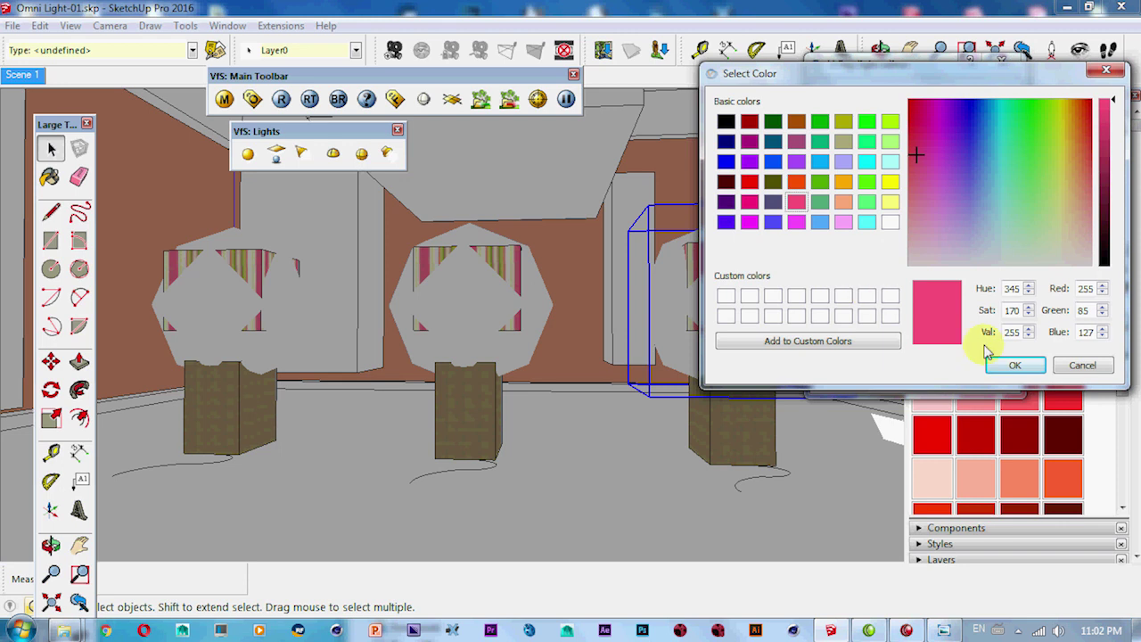
left_click(1007, 365)
left_click(281, 103)
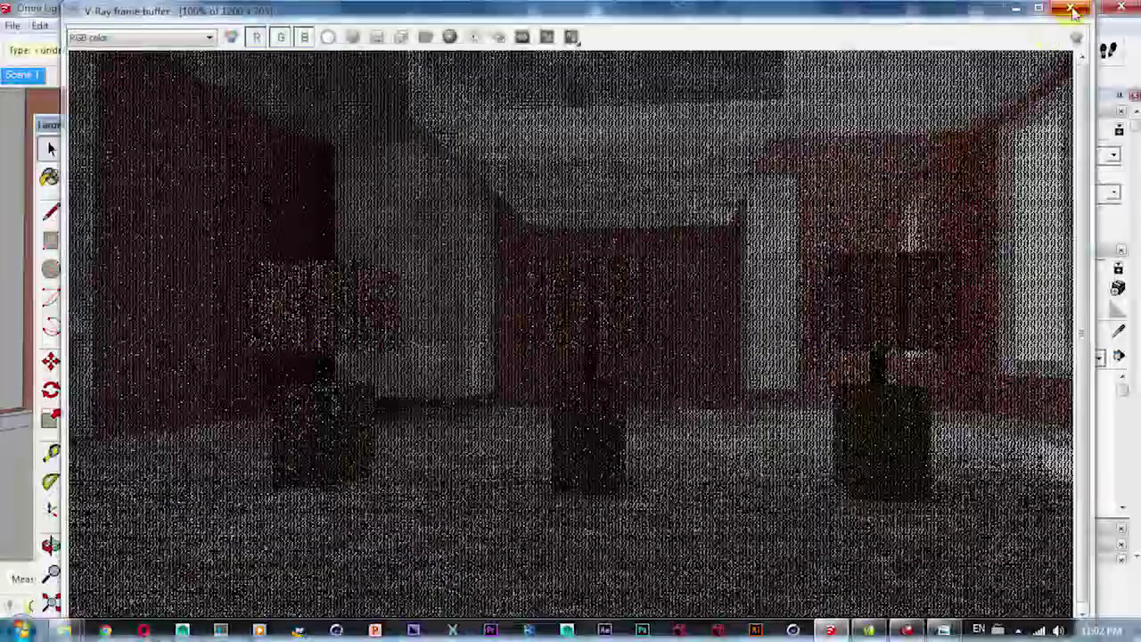
Close the V-Ray frame buffer once the render with the changed lights finishes
left_click(1071, 8)
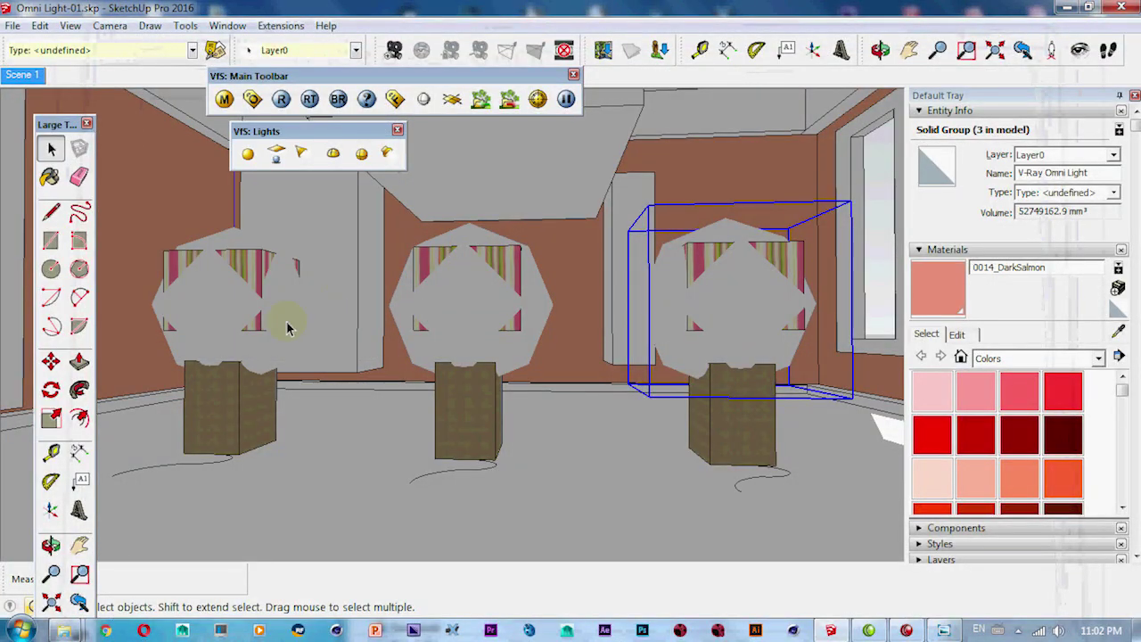
Set the middle omni light's intensity to 500 and close the follow-up render
right_click(401, 311)
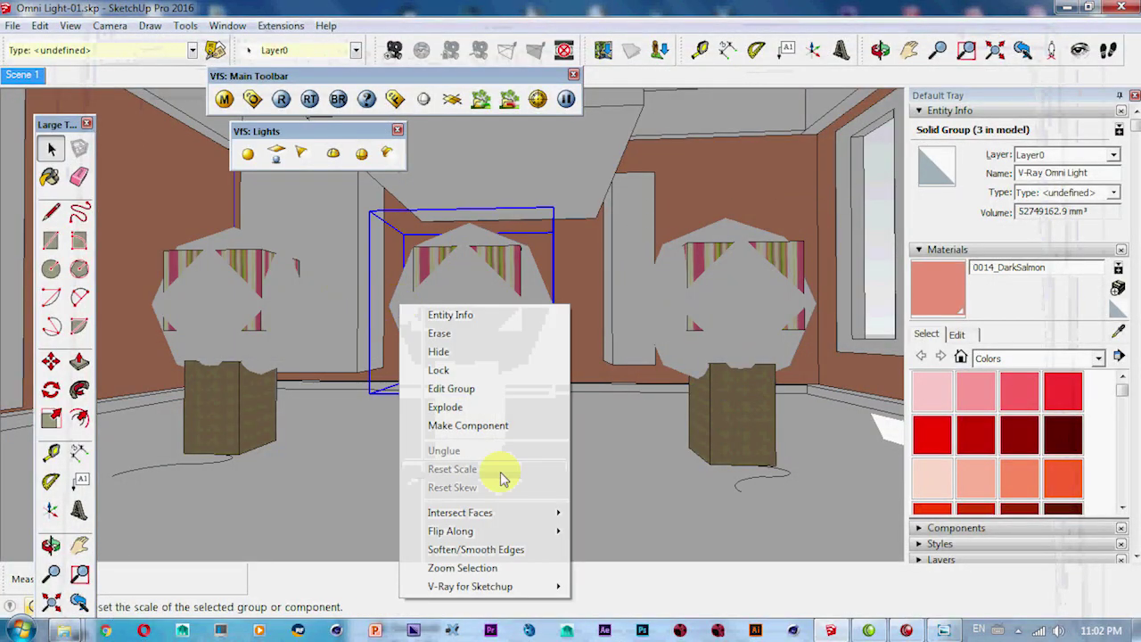
left_click(624, 582)
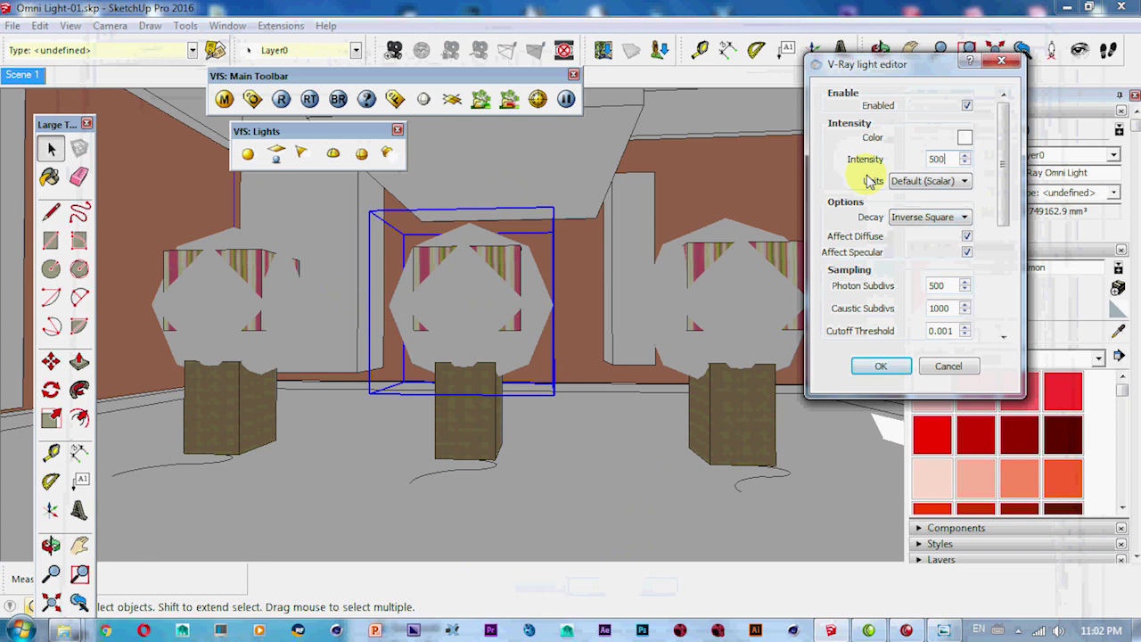
left_click(880, 366)
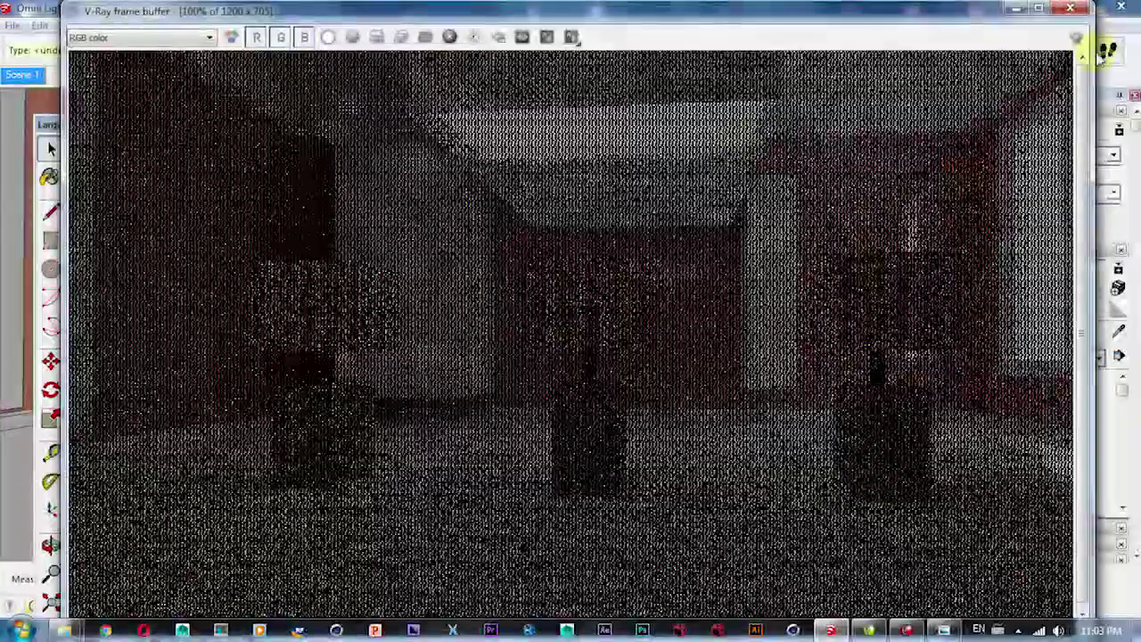
left_click(1069, 9)
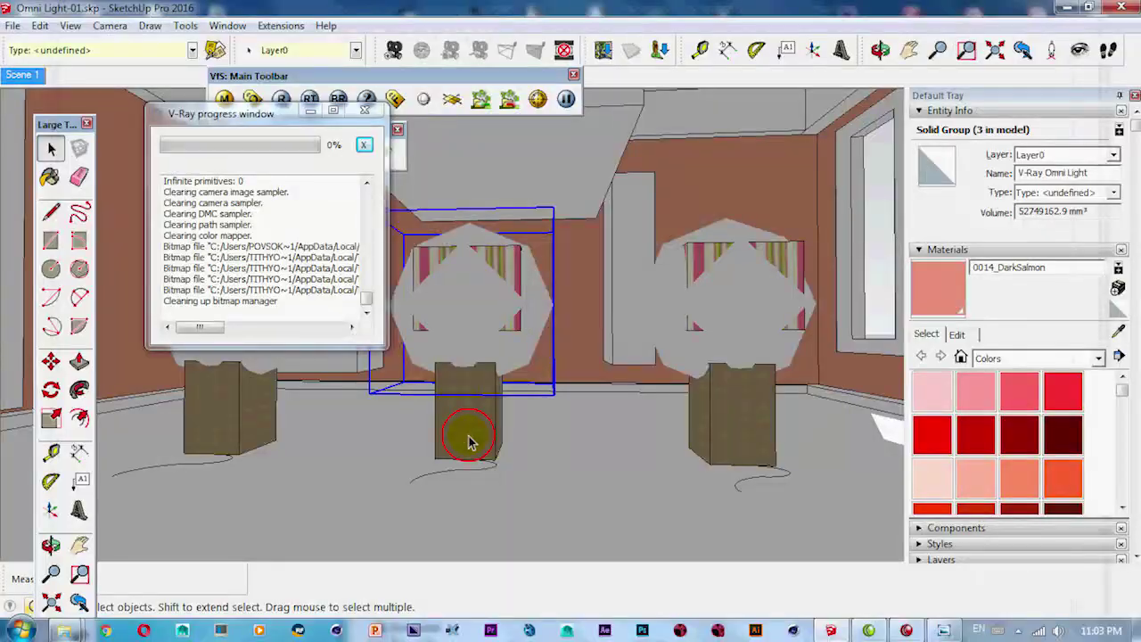
Delete the middle, left and right lamps
left_click(470, 441)
key("Delete")
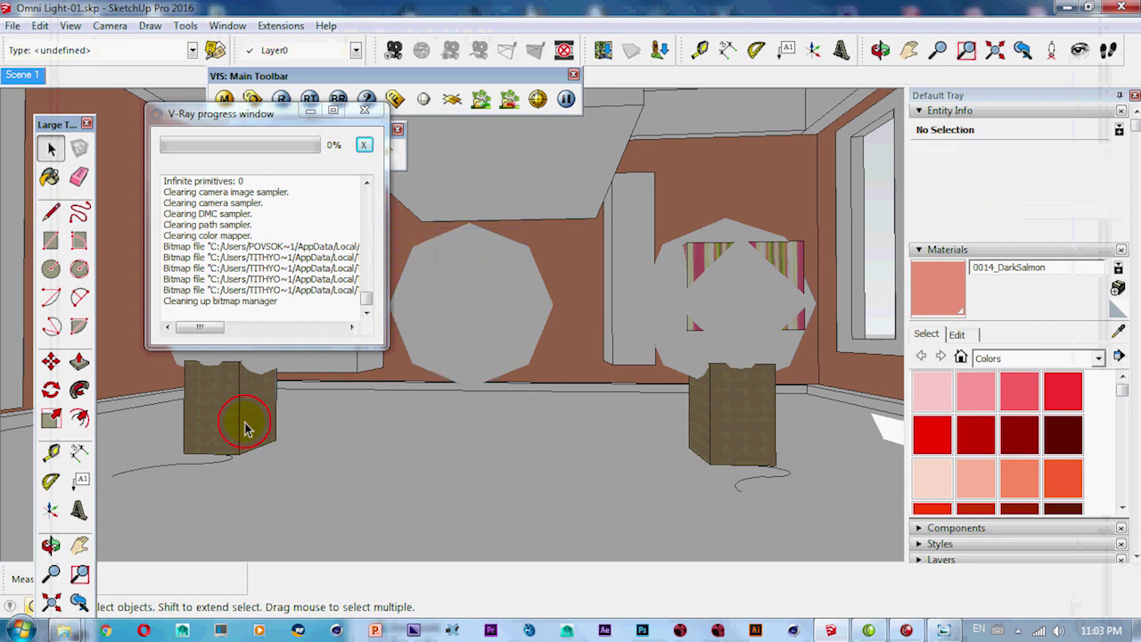
left_click(246, 427)
key("Delete")
left_click(750, 426)
key("Delete")
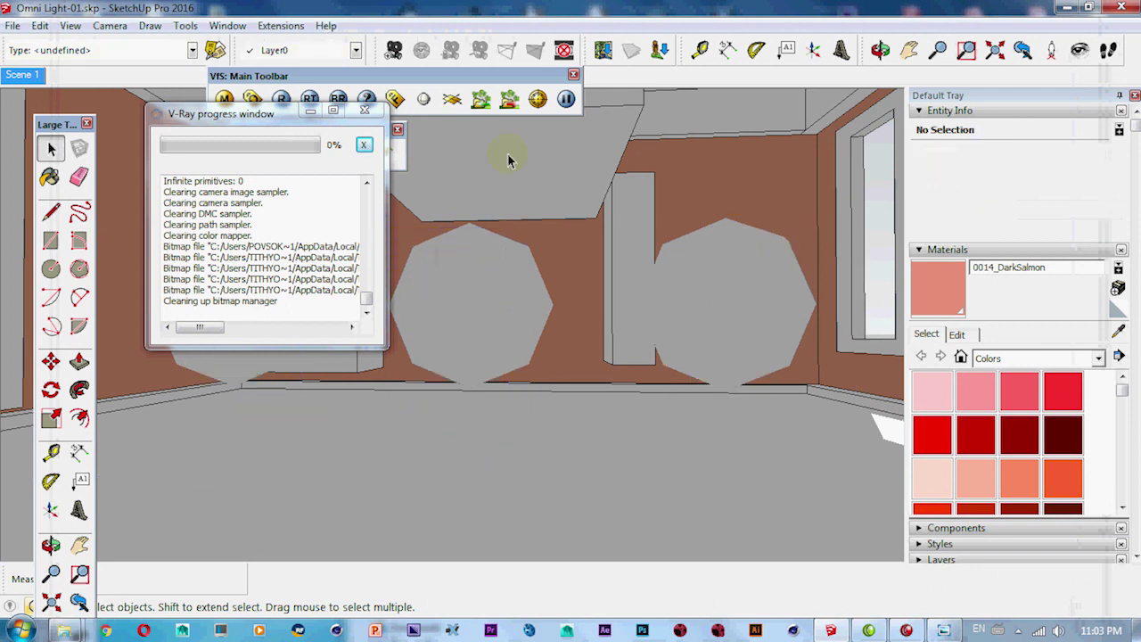
Render the empty room, close the render and progress windows, and select the omni lights
left_click(281, 98)
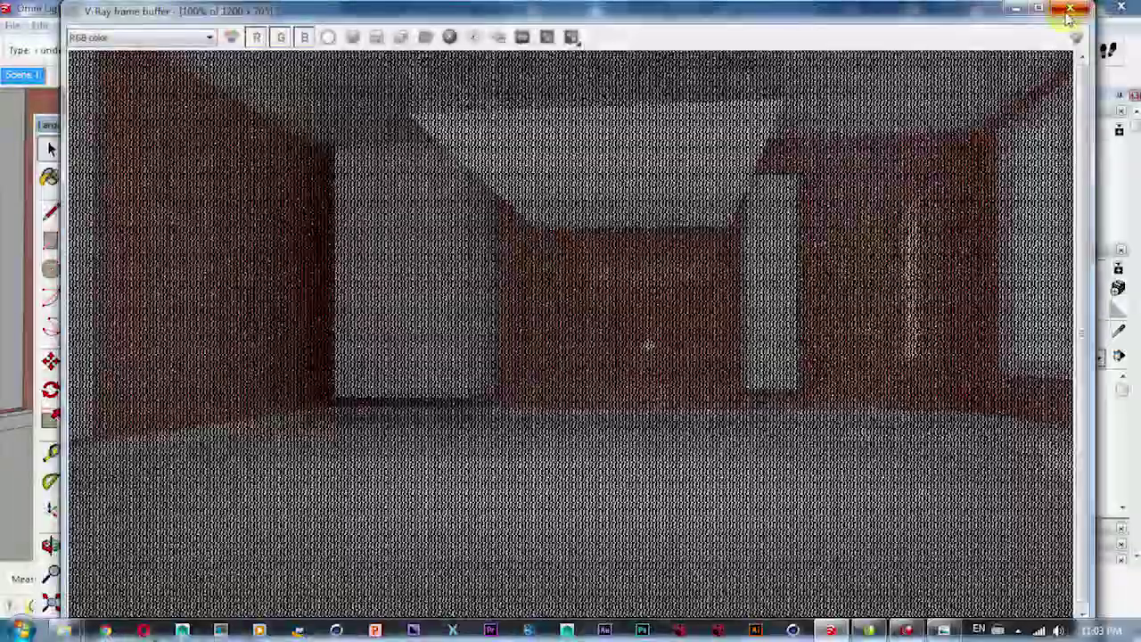
left_click(1069, 13)
left_click(404, 346)
left_click(375, 150)
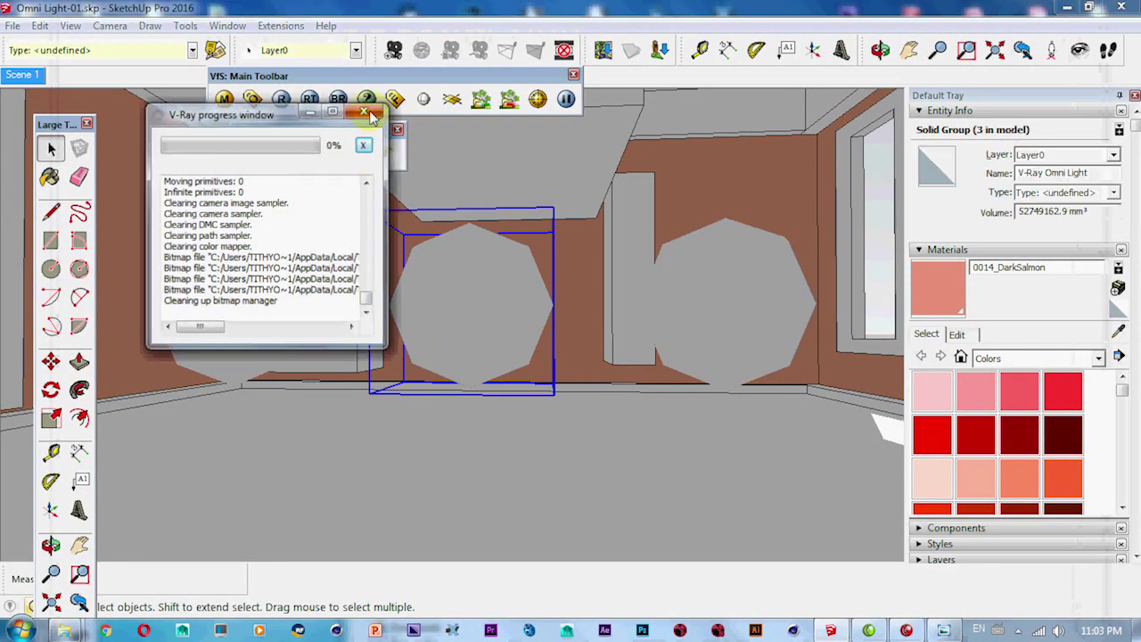
left_click(369, 113)
left_click(230, 302)
left_click(720, 318)
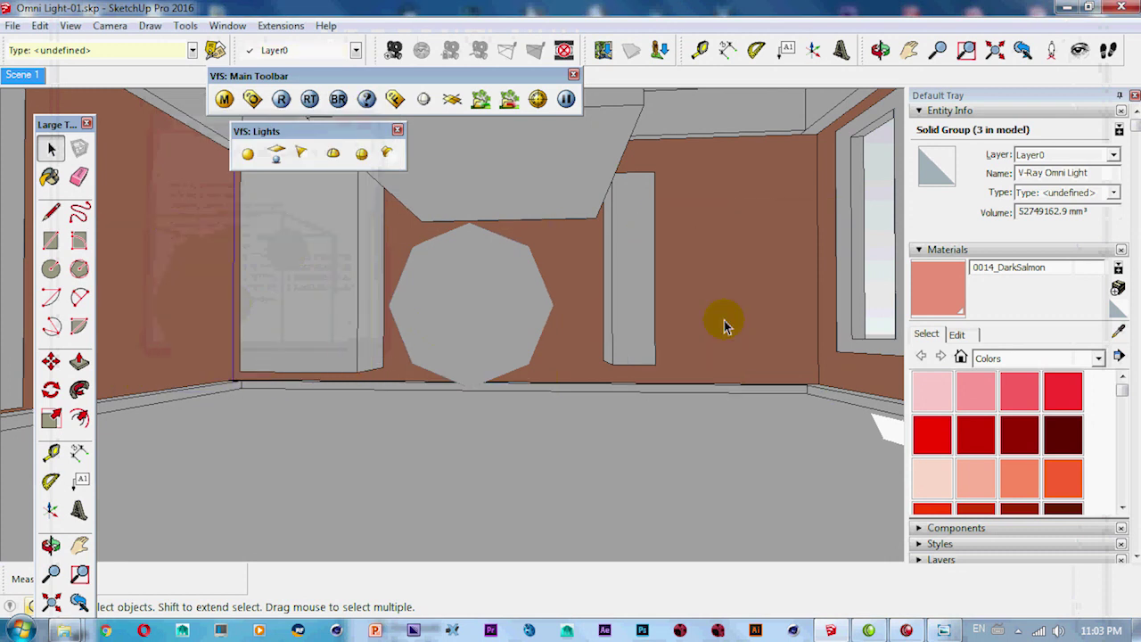
left_click(454, 313)
Scale the omni light down to about 0.36 of its size
mouse_move(454, 313)
middle_mouse_down()
mouse_move(466, 484)
mouse_move(606, 466)
mouse_move(679, 410)
mouse_move(425, 407)
middle_mouse_up()
mouse_move(494, 402)
middle_mouse_down()
mouse_move(560, 515)
mouse_move(555, 407)
mouse_move(576, 428)
middle_mouse_up()
key("m")
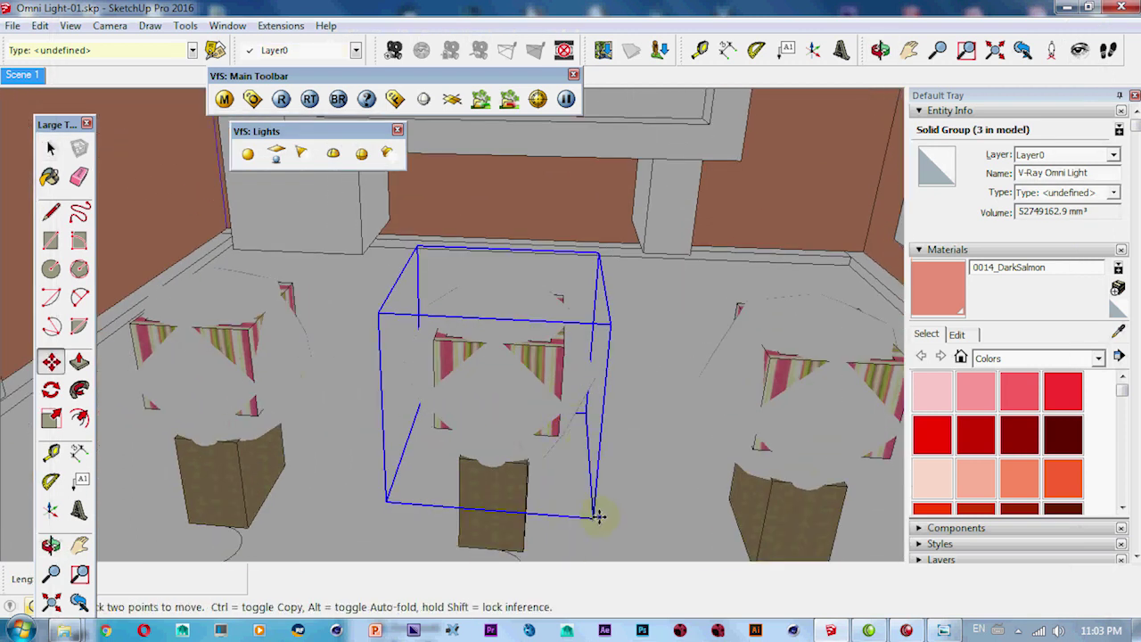
key("s")
mouse_move(595, 516)
left_mouse_down()
mouse_move(416, 365)
mouse_move(399, 325)
left_mouse_up()
Move the shrunken light into the middle lamp's striped shade and start a V-Ray render
key("m")
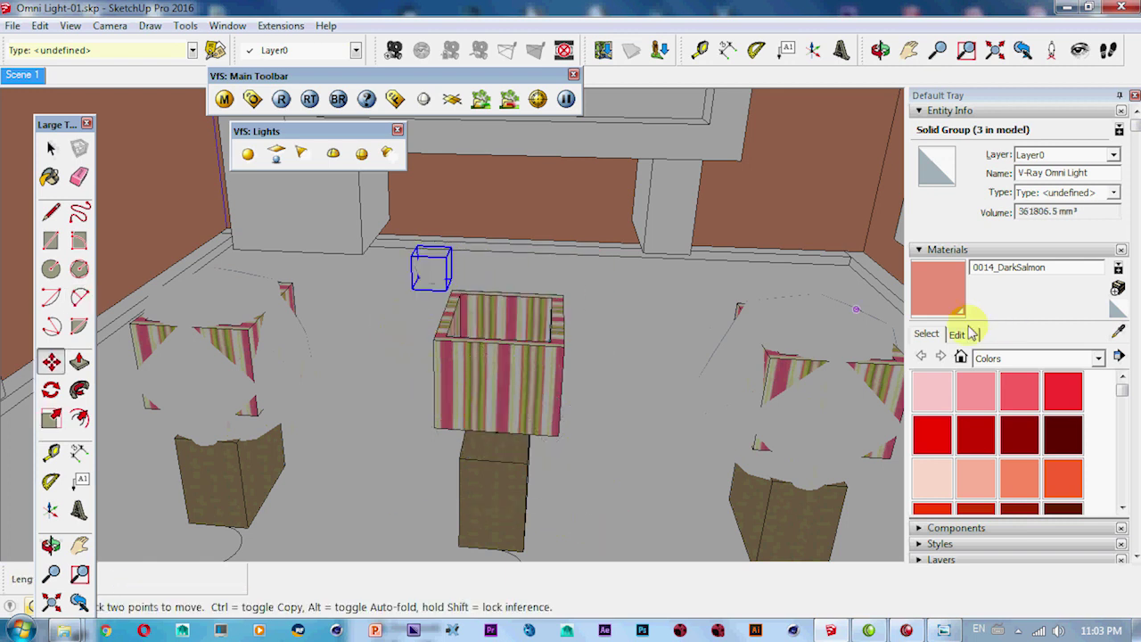
left_click_drag(451, 298, 530, 332)
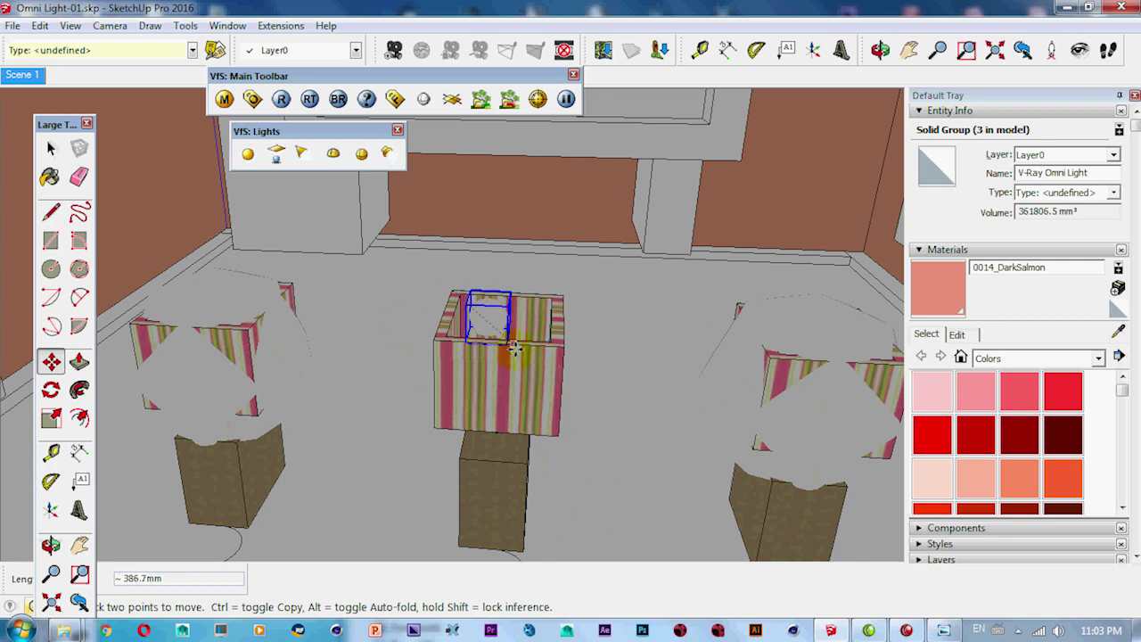
middle_click_drag(520, 348, 591, 487)
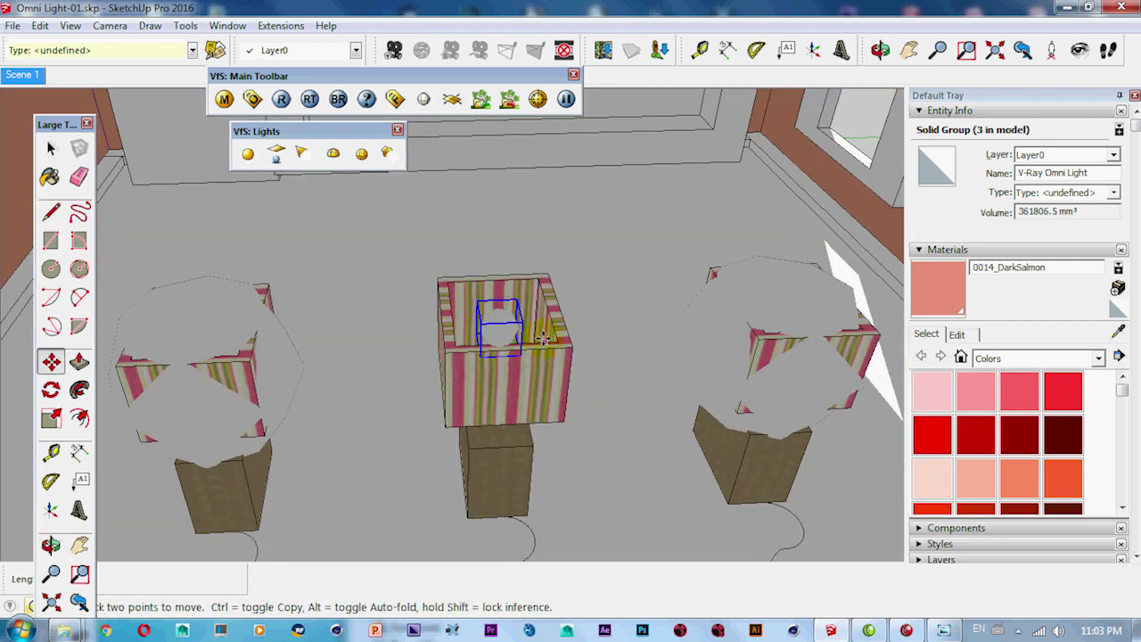
scroll(577, 356, "up", 3)
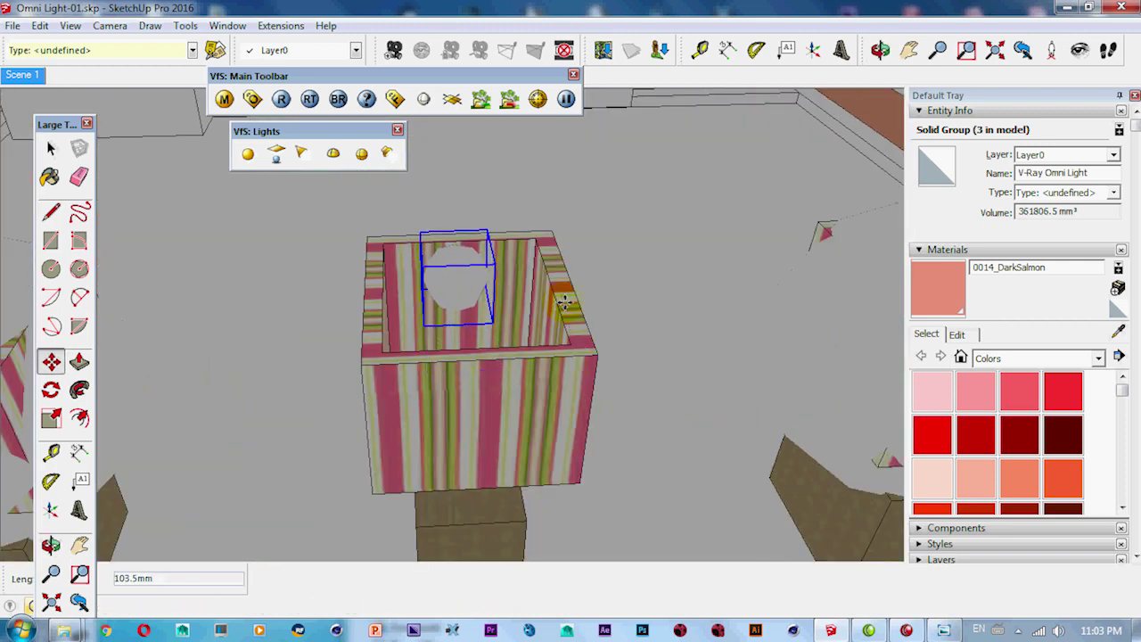
scroll(535, 321, "down", 3)
mouse_move(504, 303)
middle_mouse_down()
mouse_move(554, 278)
mouse_move(543, 326)
middle_mouse_up()
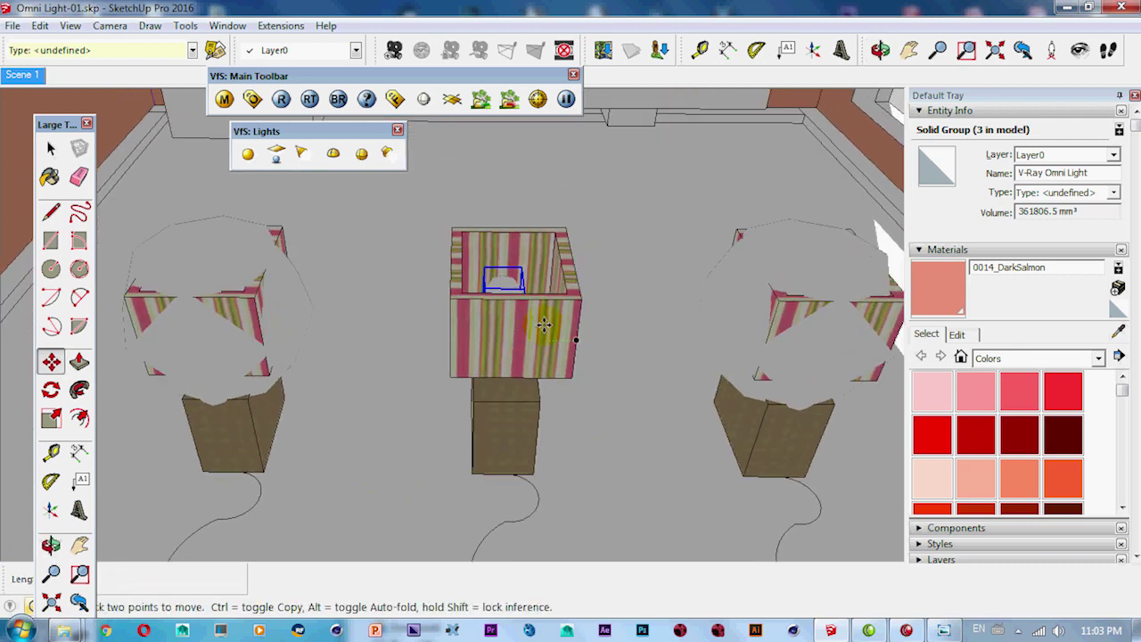
left_click(282, 100)
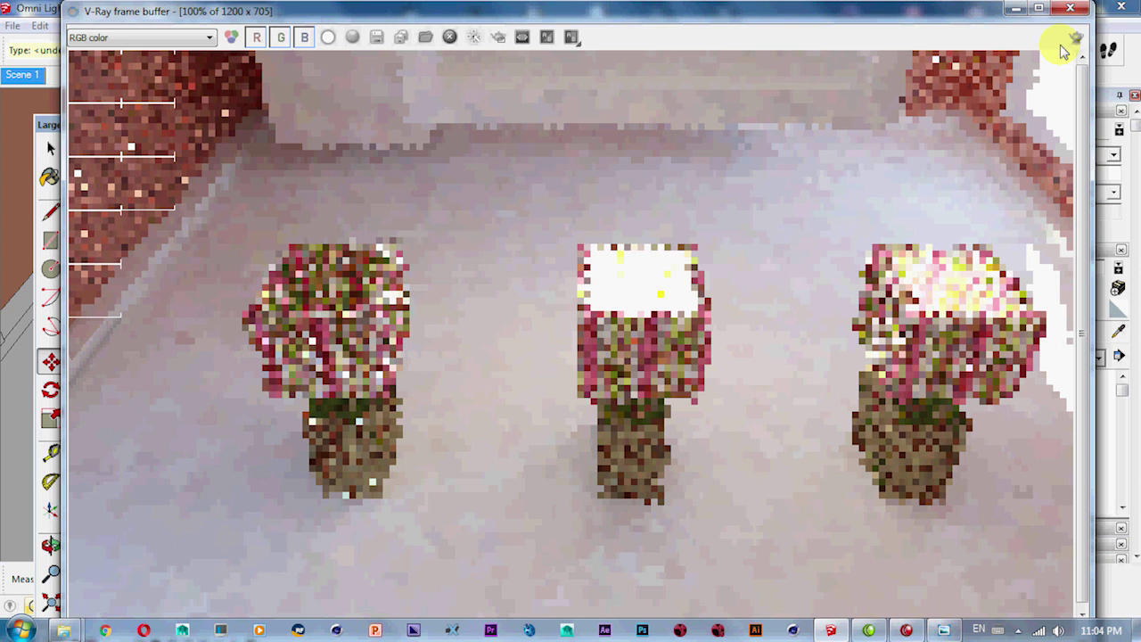
left_click(1073, 8)
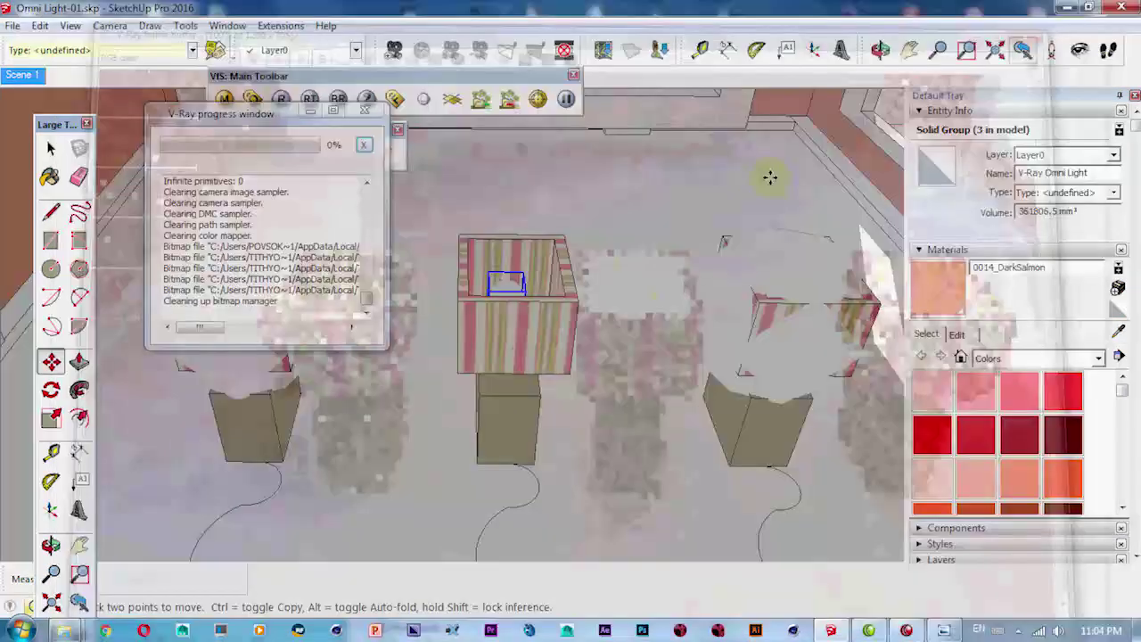
left_click(365, 110)
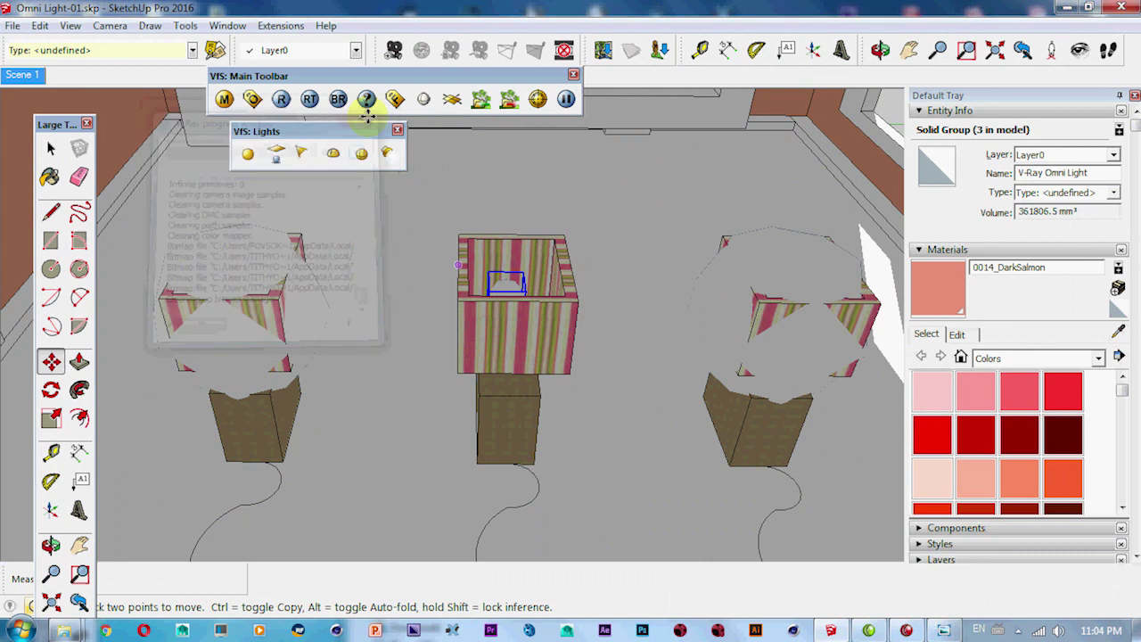
Delete the middle, right and left lamps
key("space")
left_click(542, 343)
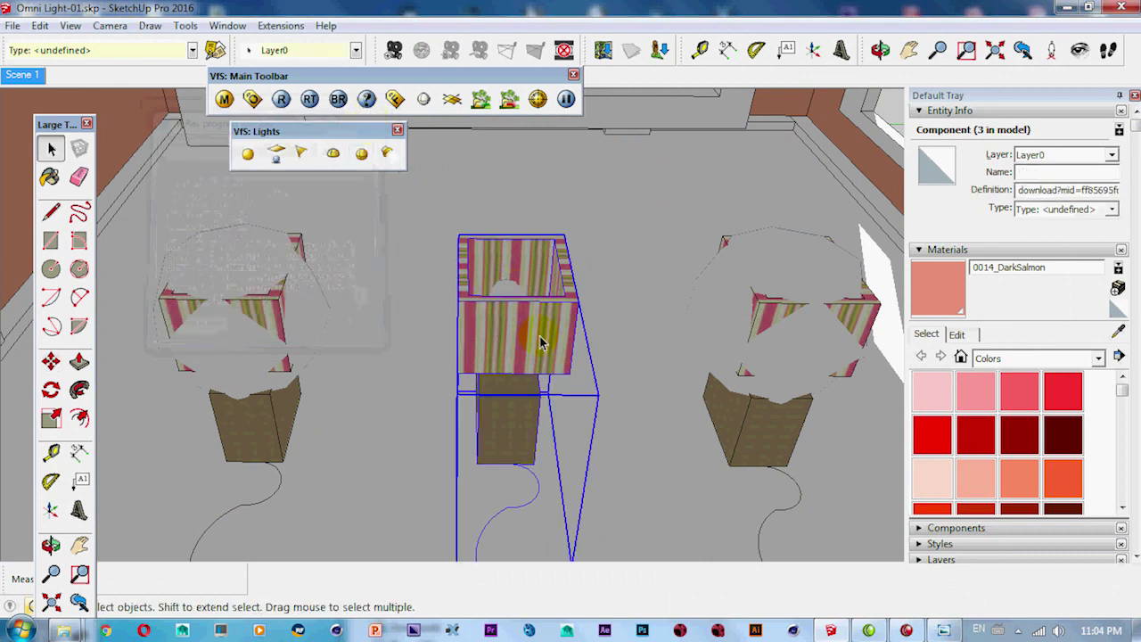
key("Delete")
left_click(847, 334)
key("Delete")
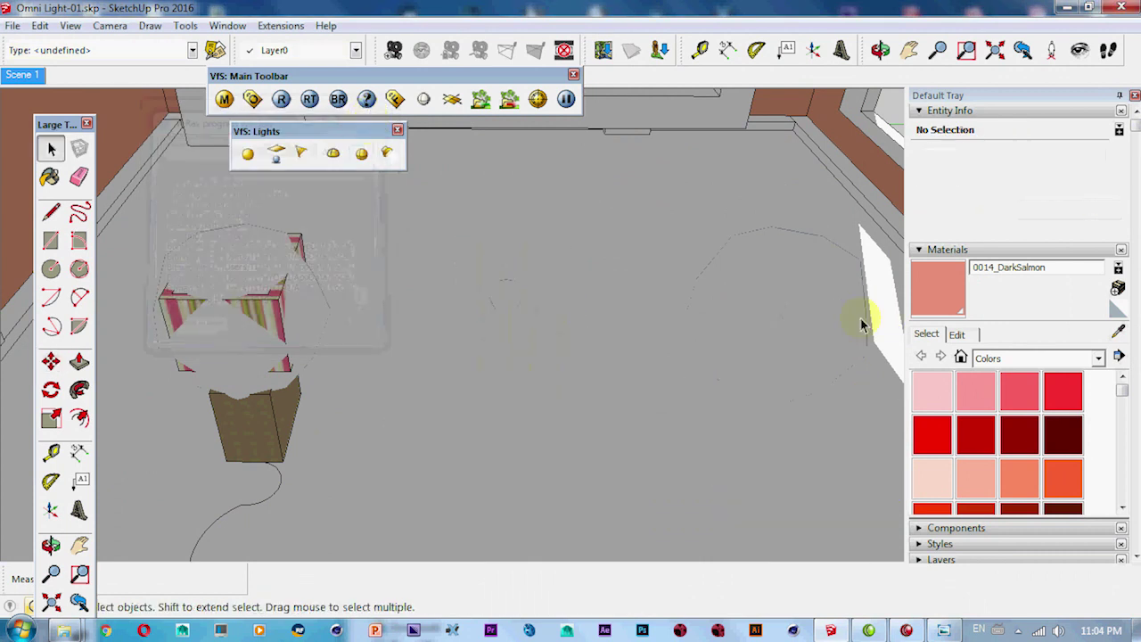
left_click(297, 319)
key("Delete")
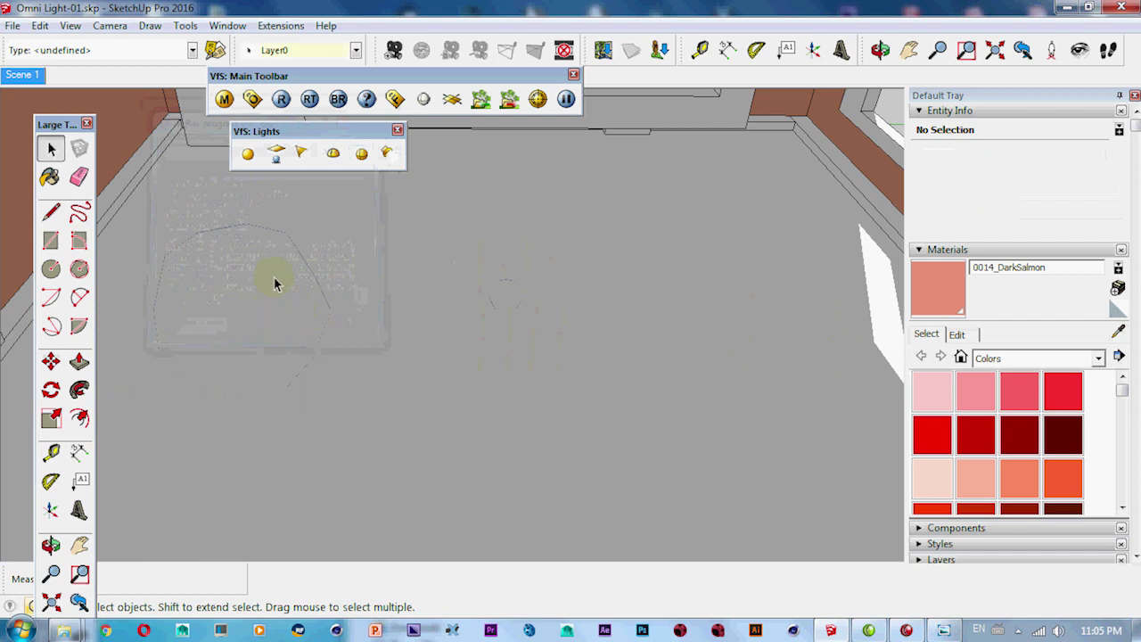
Draw a rectangle on the floor beneath the omni light and pull it up into a box
left_click(485, 321)
key("r")
left_click(393, 367)
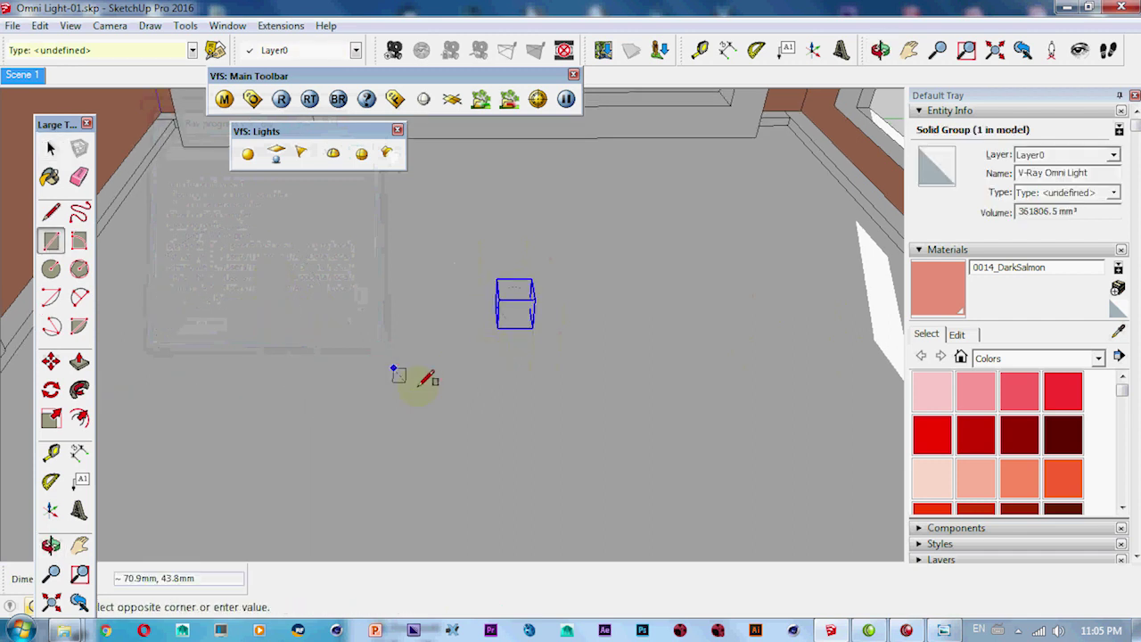
left_click(629, 489)
key("p")
left_click(540, 441)
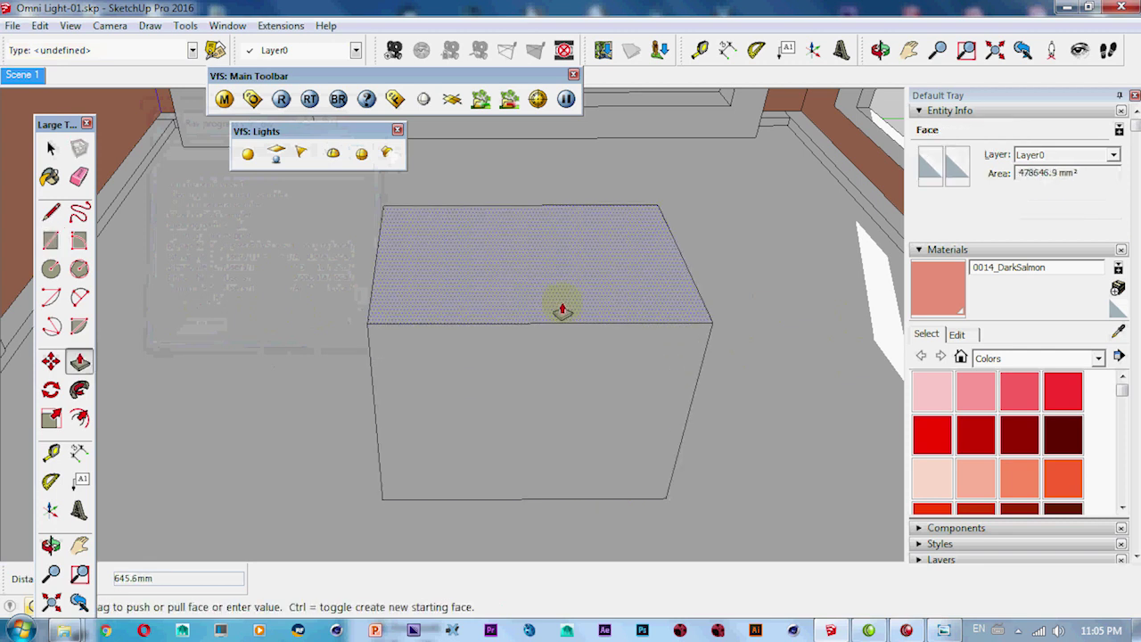
left_click(558, 298)
key("space")
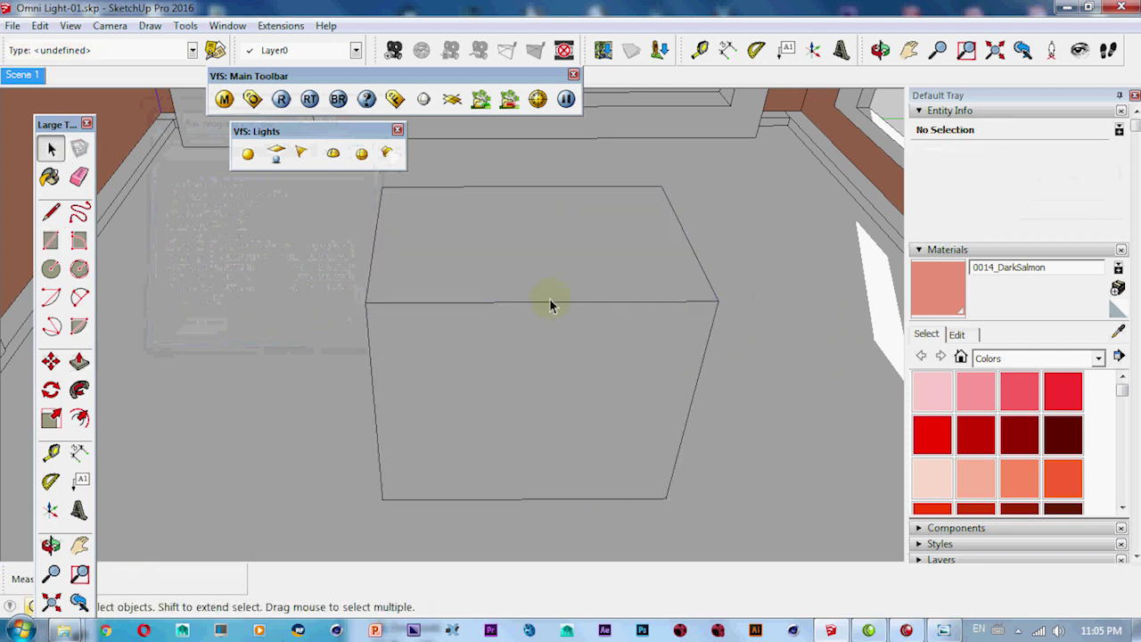
Offset the box's top face inward and push the inset down to hollow it
key("f")
left_click(556, 297)
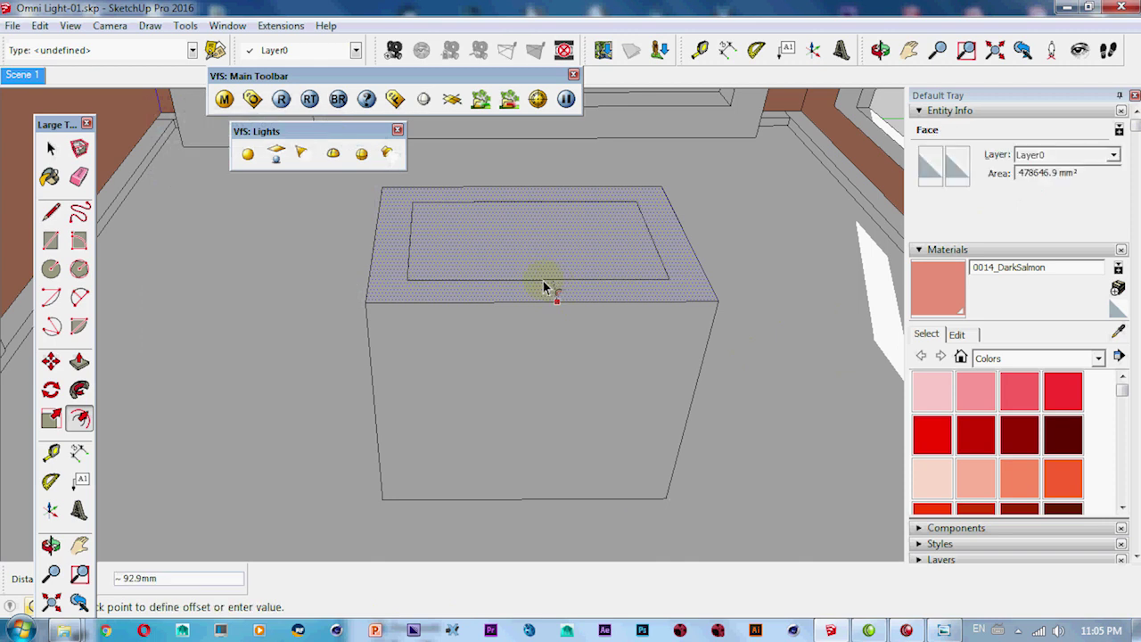
left_click(552, 287)
key("p")
left_click(566, 264)
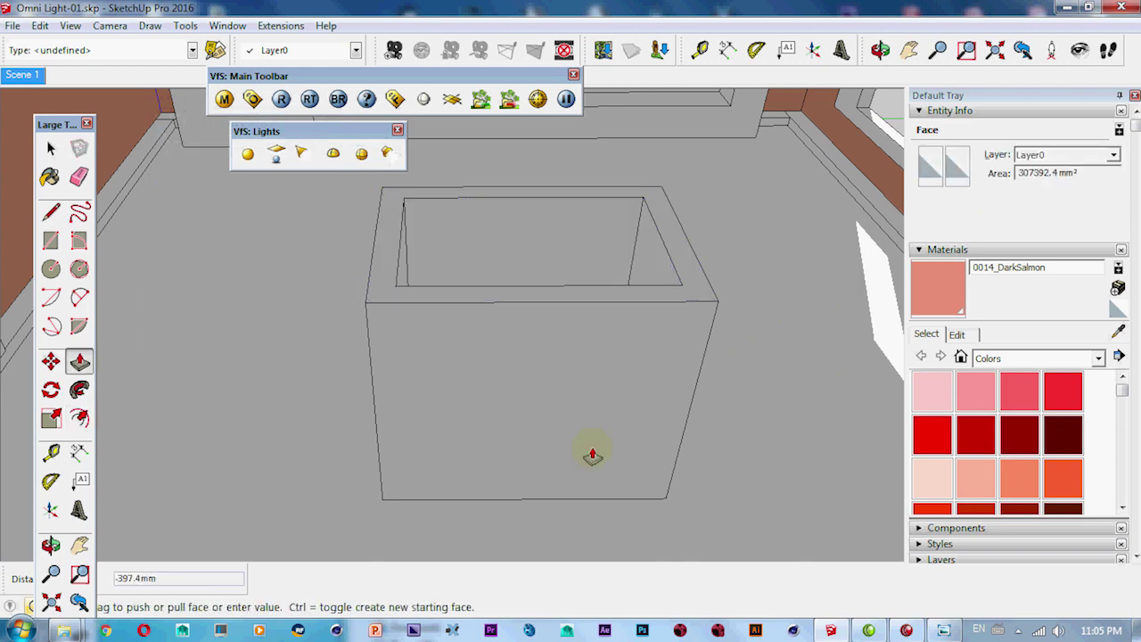
left_click(660, 507)
mouse_move(660, 504)
middle_mouse_down()
mouse_move(525, 394)
mouse_move(509, 338)
middle_mouse_up()
key("f")
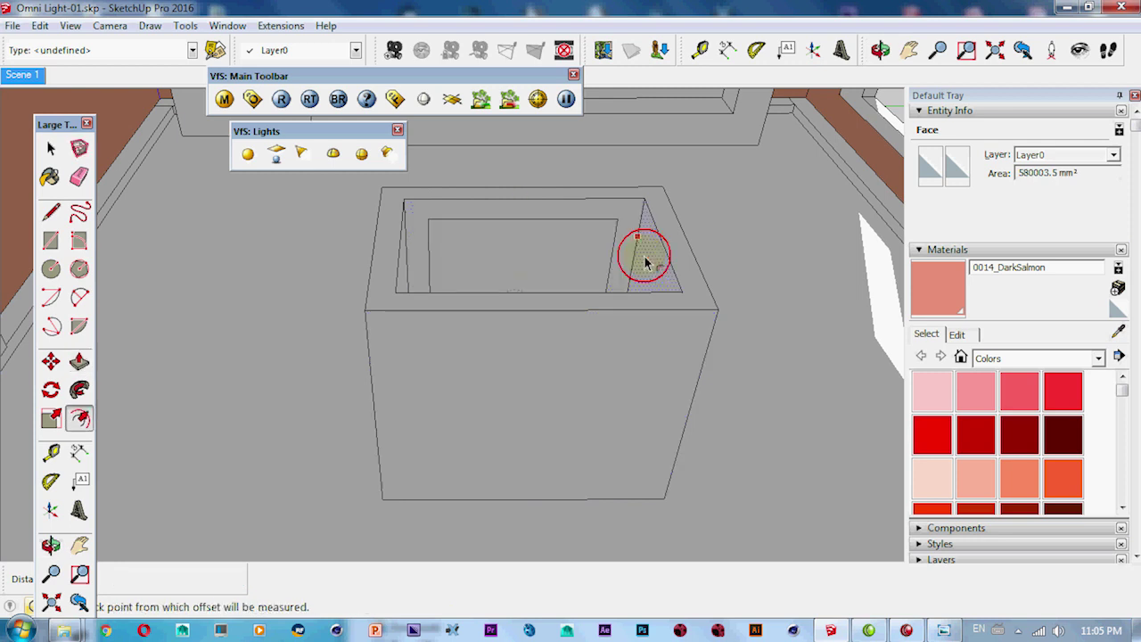
mouse_move(586, 288)
middle_mouse_down()
mouse_move(442, 343)
mouse_move(534, 312)
middle_mouse_up()
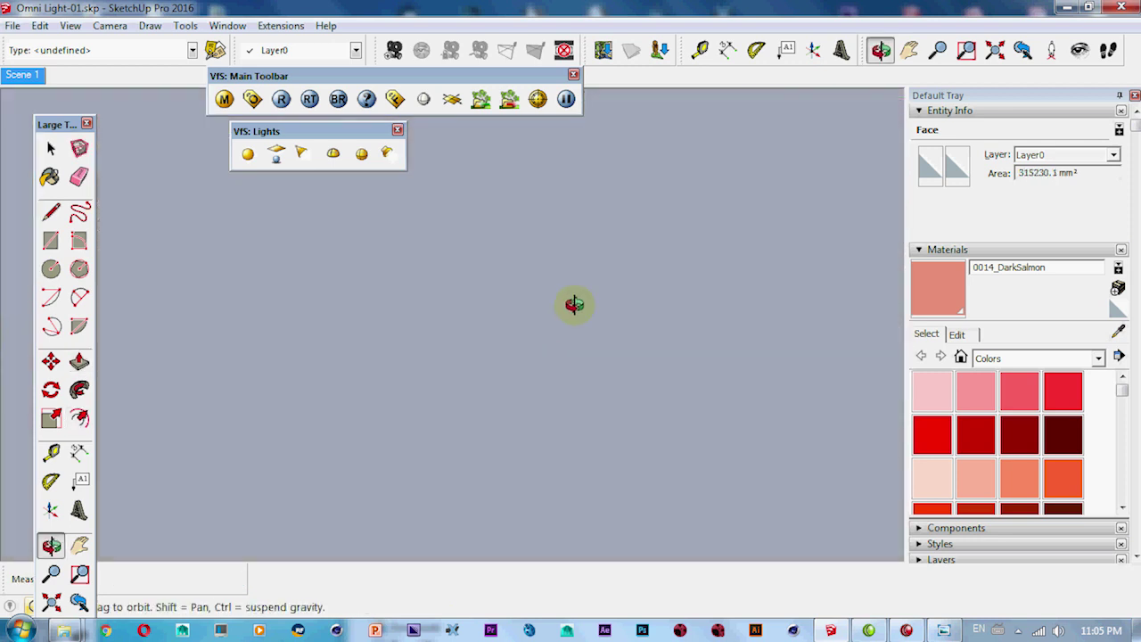
Orbit around the box and make two cancelled attempts to push its inner face
mouse_move(736, 300)
middle_mouse_down()
mouse_move(576, 303)
mouse_move(504, 319)
mouse_move(836, 288)
mouse_move(208, 223)
middle_mouse_up()
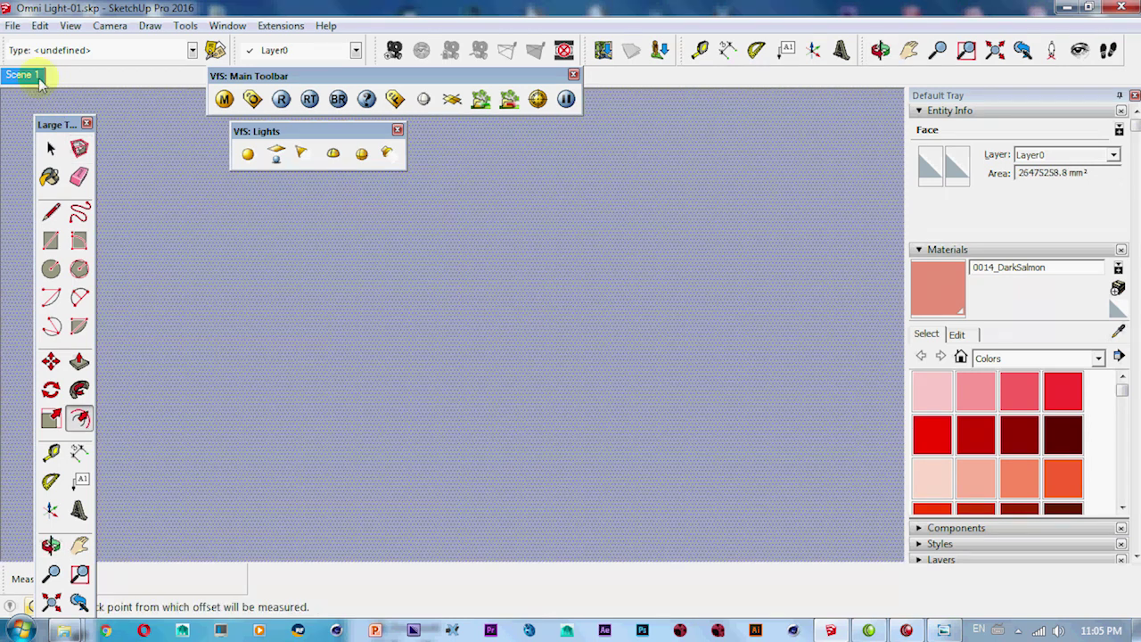
mouse_move(505, 330)
middle_mouse_down()
mouse_move(453, 178)
mouse_move(489, 334)
middle_mouse_up()
middle_click_drag(536, 386, 472, 268)
scroll(472, 392, "up", 3)
mouse_move(472, 400)
middle_mouse_down()
mouse_move(478, 326)
mouse_move(423, 383)
middle_mouse_up()
key("p")
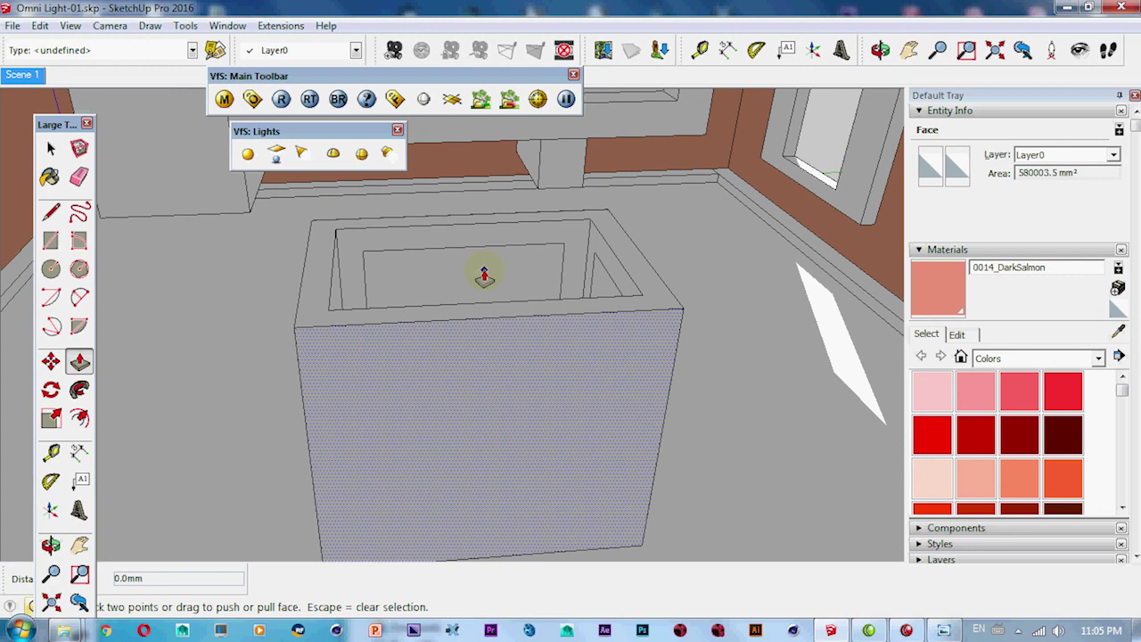
left_click(484, 270)
key("Escape")
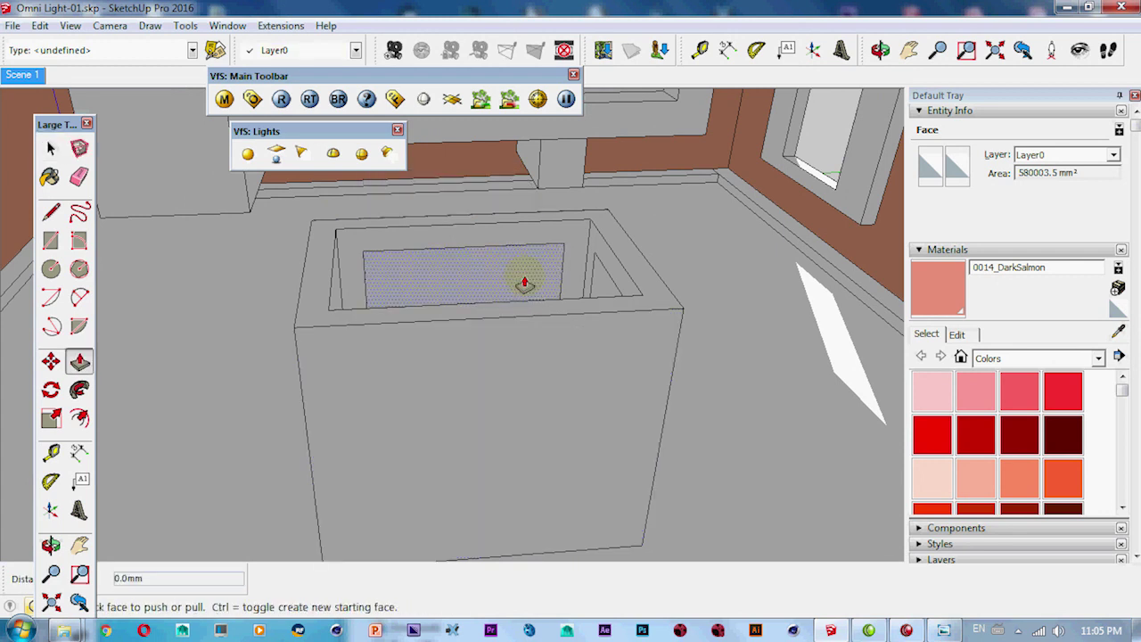
left_click(524, 284)
key("Escape")
Push the box's inner front face through to cut the front opening
middle_click_drag(555, 255, 649, 318)
mouse_move(682, 284)
middle_mouse_down()
mouse_move(683, 273)
mouse_move(573, 273)
mouse_move(561, 369)
middle_mouse_up()
key("space")
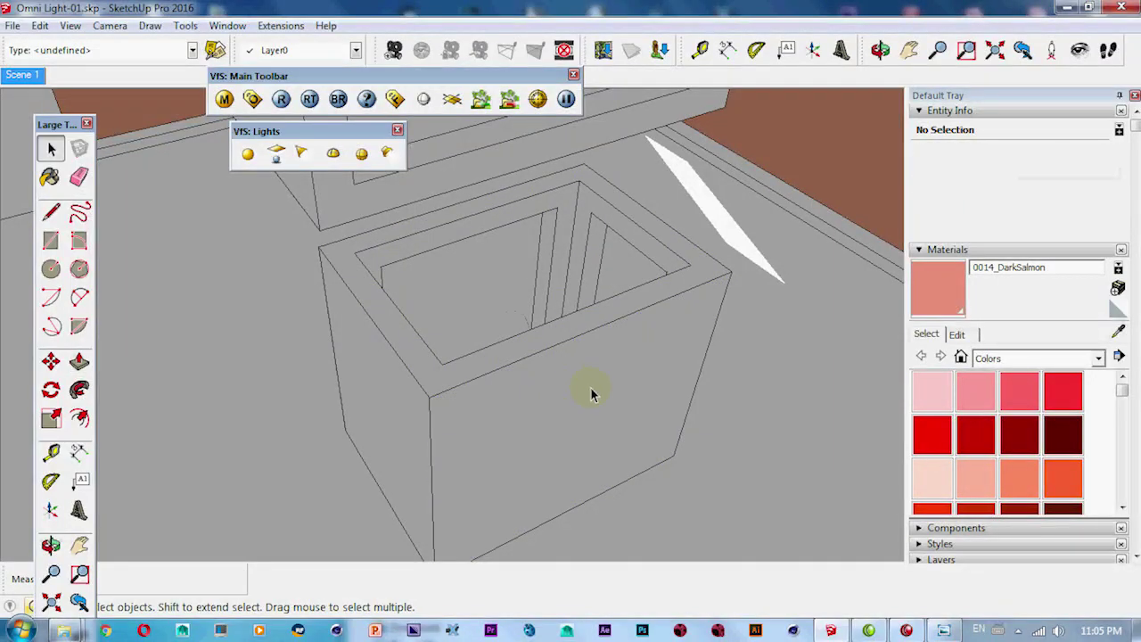
key("f")
key("p")
left_click(600, 417)
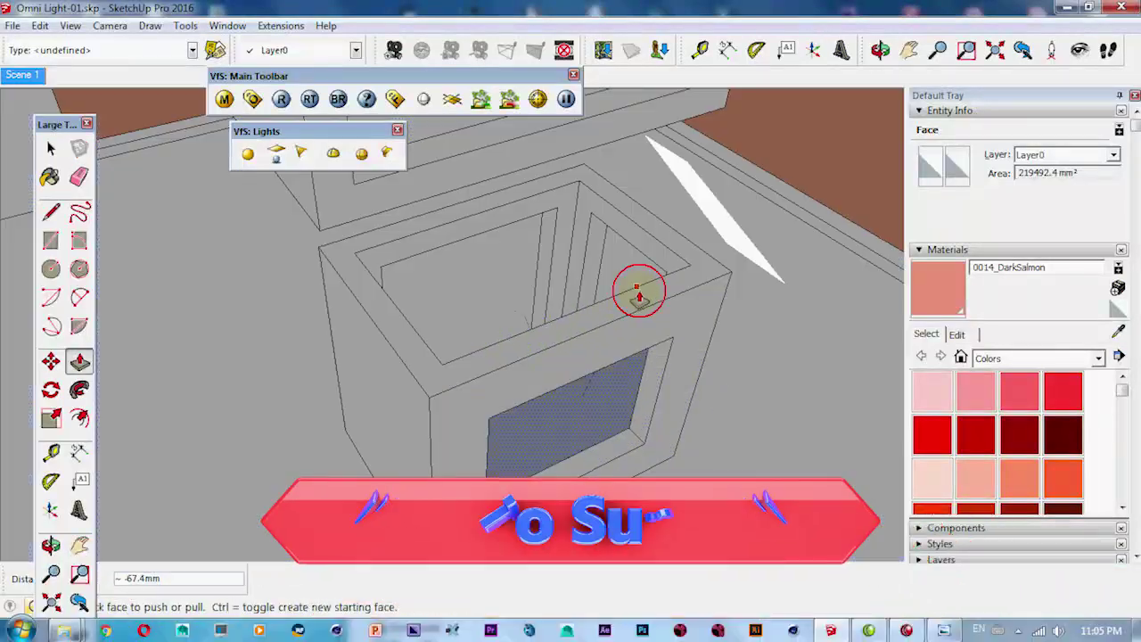
left_click(638, 295)
Inset the left side face with Offset and push it through to open the side
key("f")
left_click(391, 347)
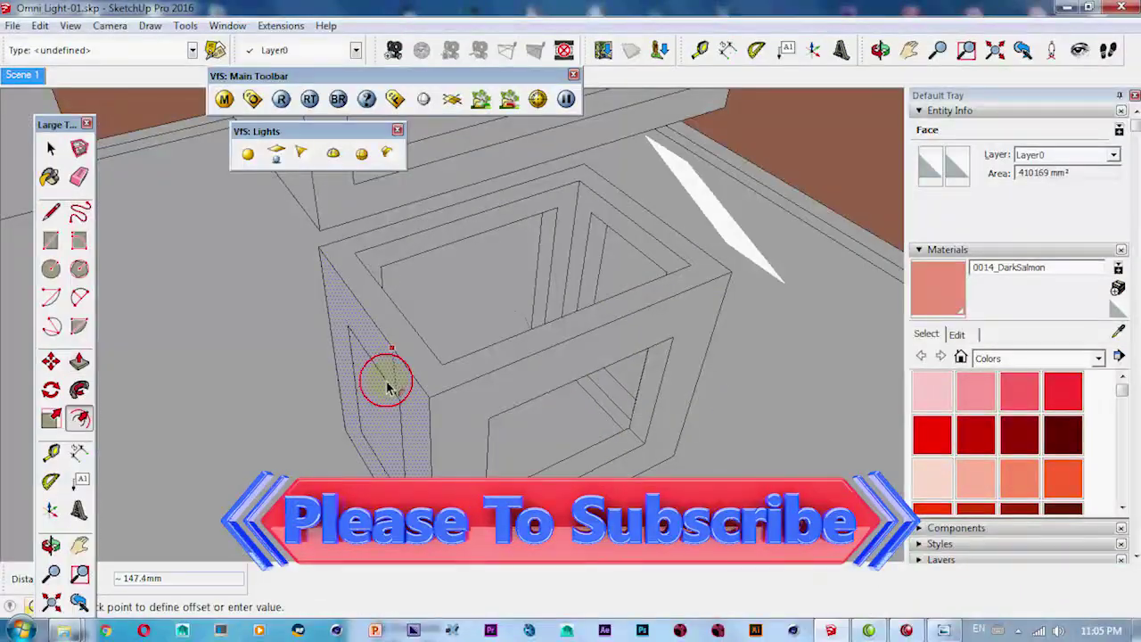
left_click(381, 379)
key("p")
left_click(377, 408)
left_click(433, 362)
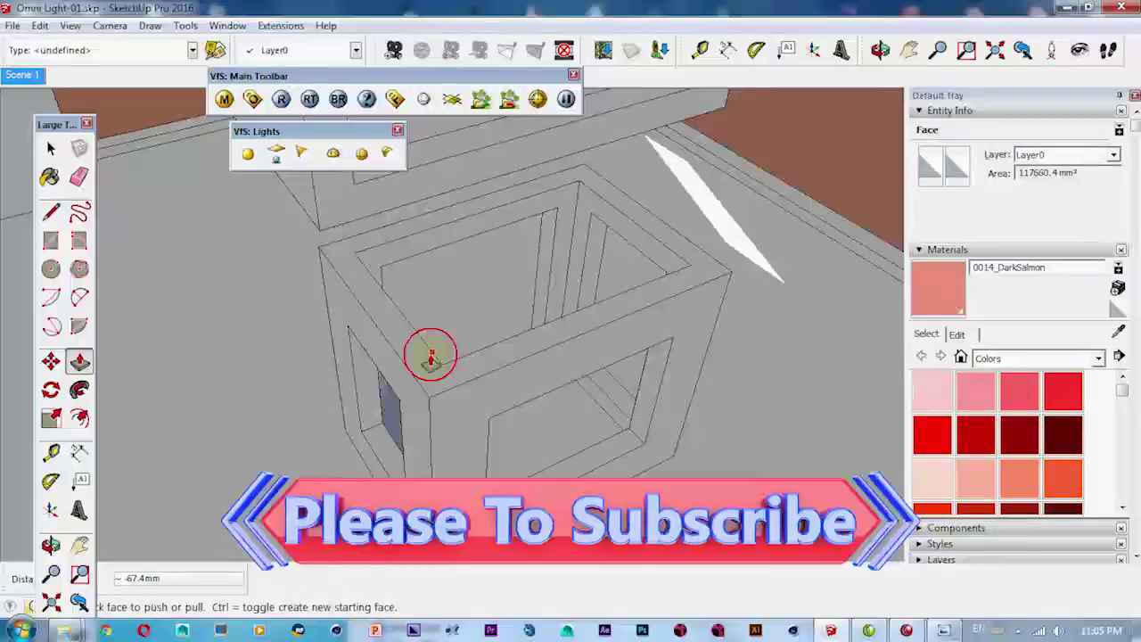
Select the omni light sphere inside the box and scale it much larger
key("o")
mouse_move(522, 484)
left_mouse_down()
mouse_move(434, 327)
mouse_move(410, 204)
left_mouse_up()
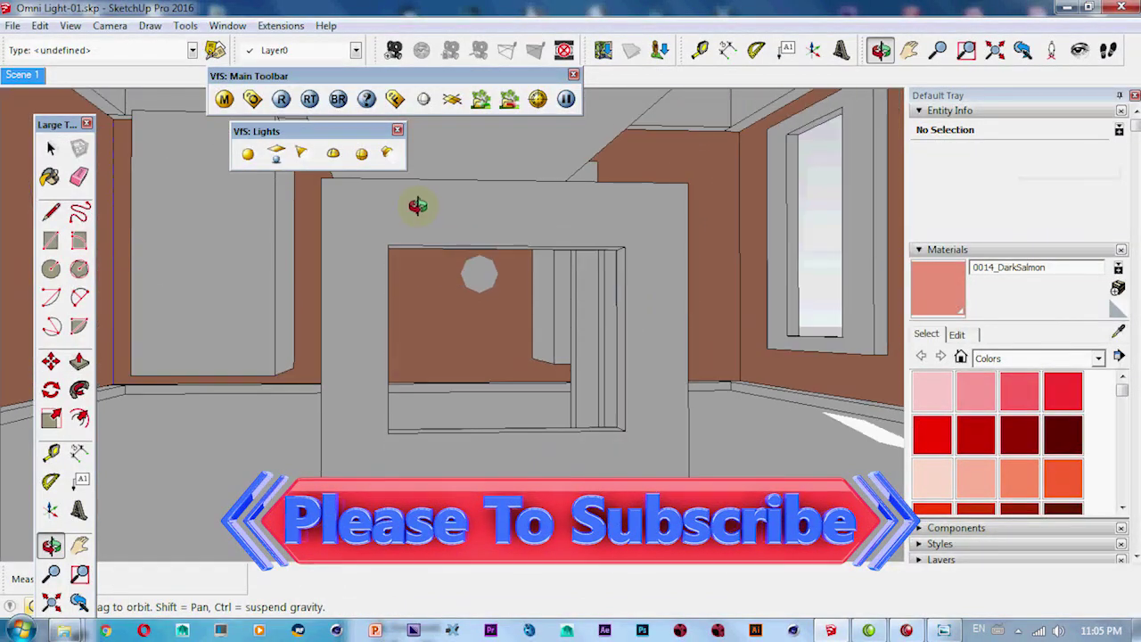
key("space")
left_click(479, 267)
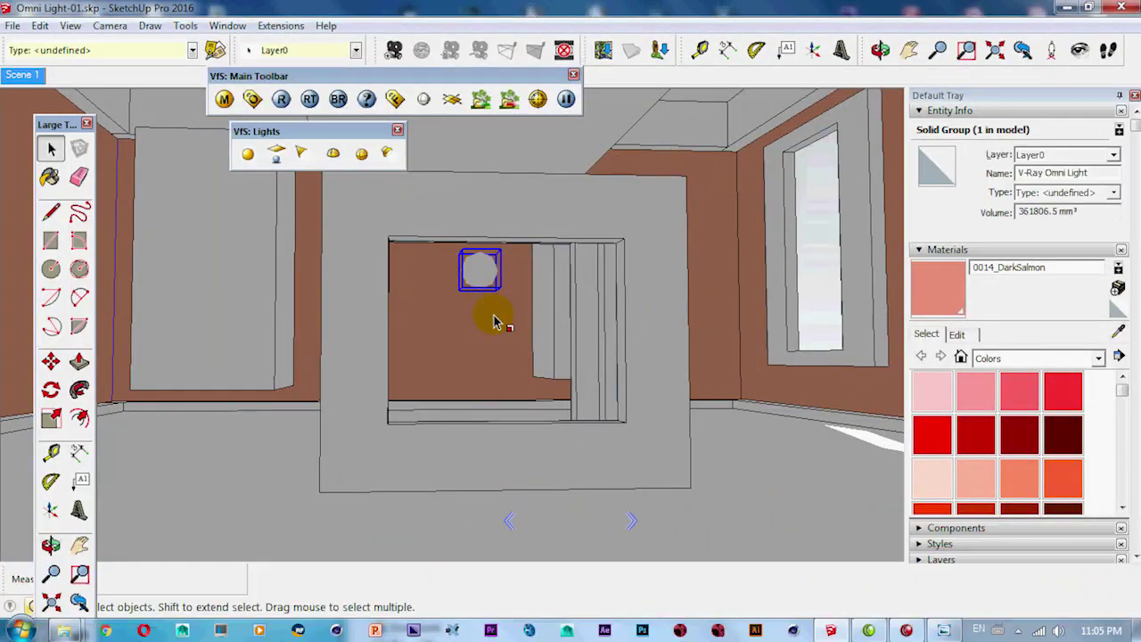
key("s")
mouse_move(504, 289)
left_mouse_down()
mouse_move(584, 326)
mouse_move(521, 445)
mouse_move(496, 419)
left_mouse_up()
key("o")
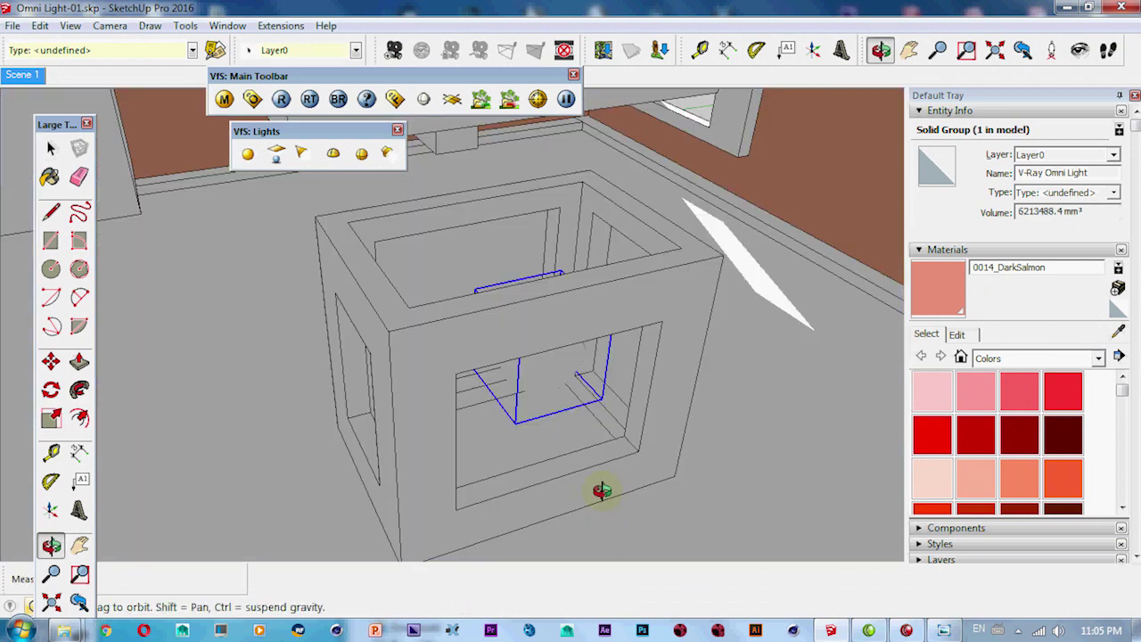
key("space")
mouse_move(496, 420)
middle_mouse_down()
mouse_move(527, 491)
mouse_move(502, 440)
middle_mouse_up()
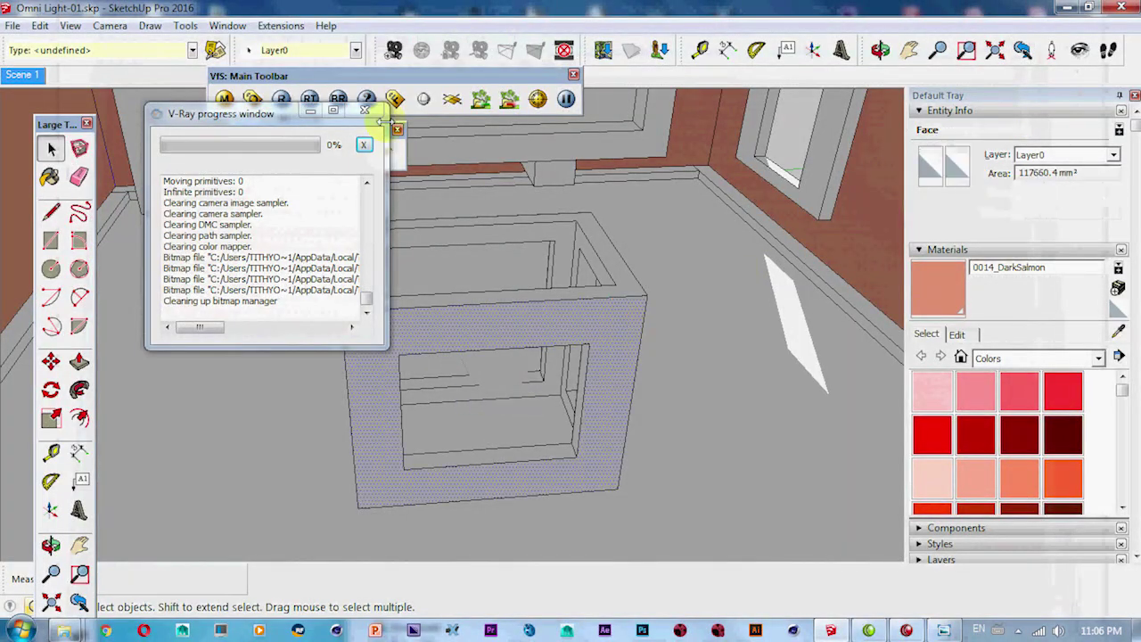
Close the V-Ray progress window, triple-click the box geometry, and orbit around the room
left_click(364, 110)
left_click(576, 312)
triple_click(580, 322)
key("s")
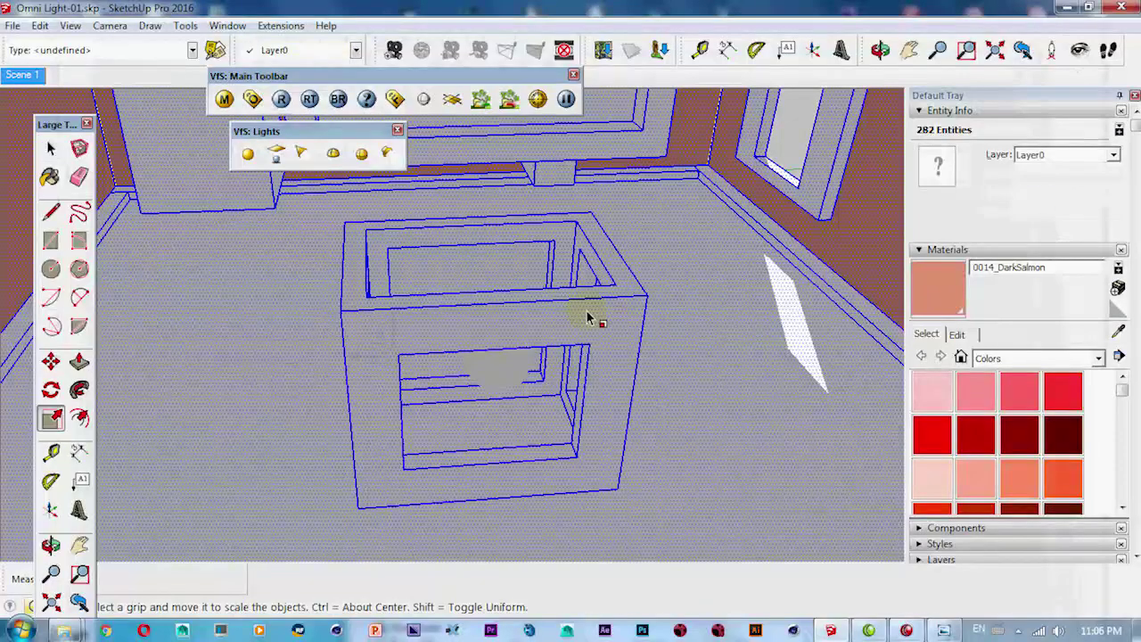
middle_click_drag(570, 333, 151, 198)
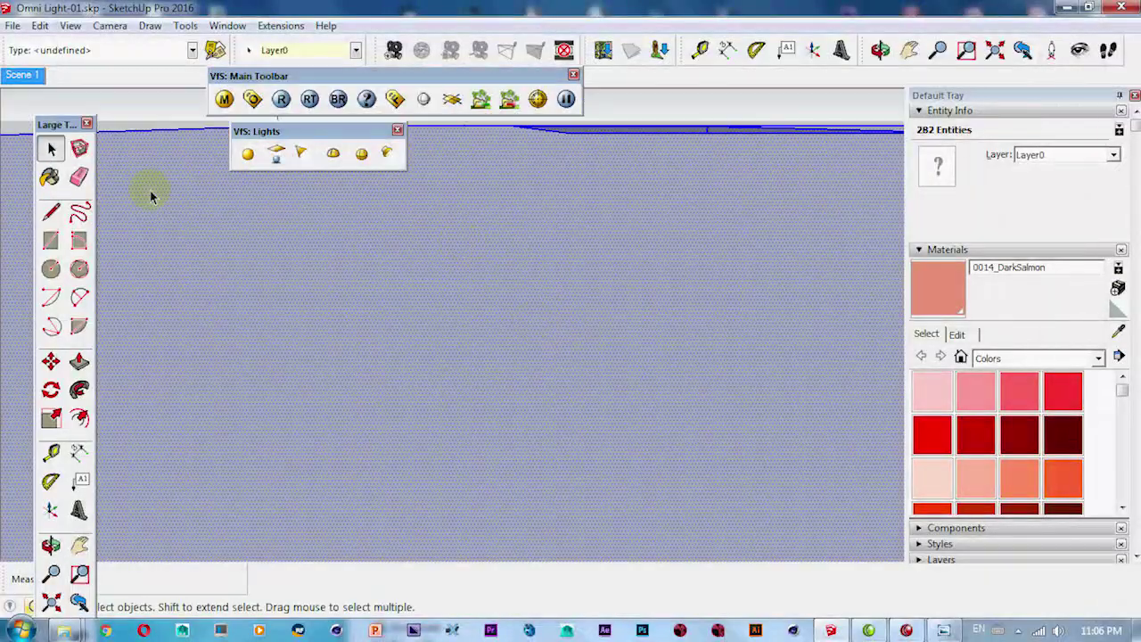
middle_click_drag(529, 308, 466, 247)
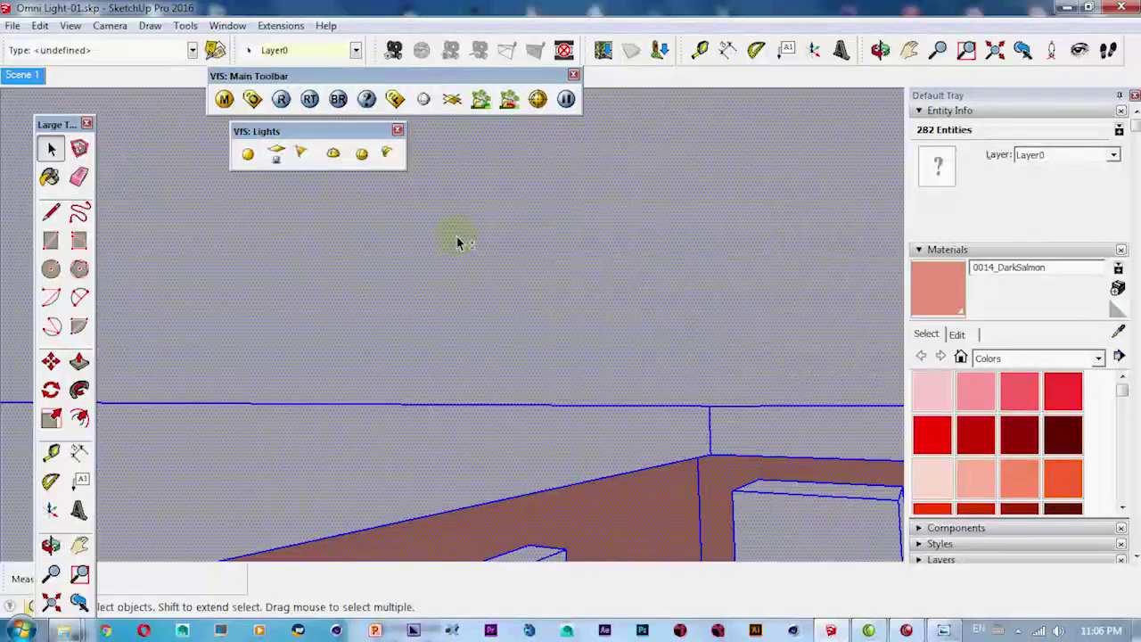
mouse_move(502, 156)
middle_mouse_down()
mouse_move(612, 280)
mouse_move(467, 241)
mouse_move(501, 285)
mouse_move(655, 356)
mouse_move(619, 326)
middle_mouse_up()
Select the omni light and open then close its V-Ray light editor
left_click(548, 328)
scroll(547, 330, "down", 2)
scroll(547, 332, "down", 2)
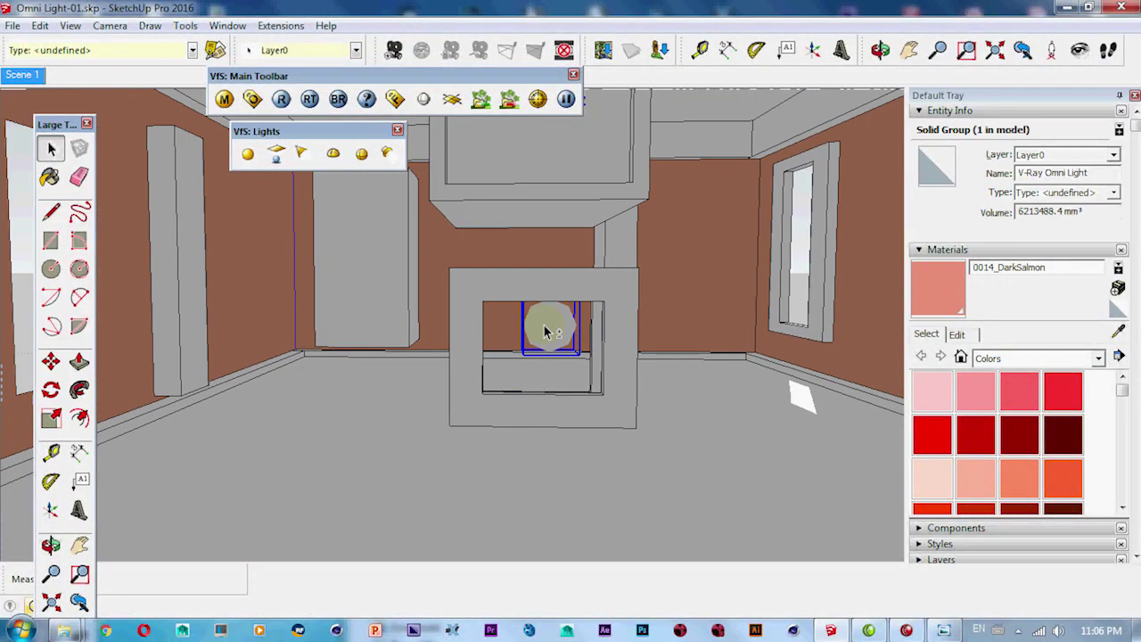
middle_click_drag(547, 331, 551, 381)
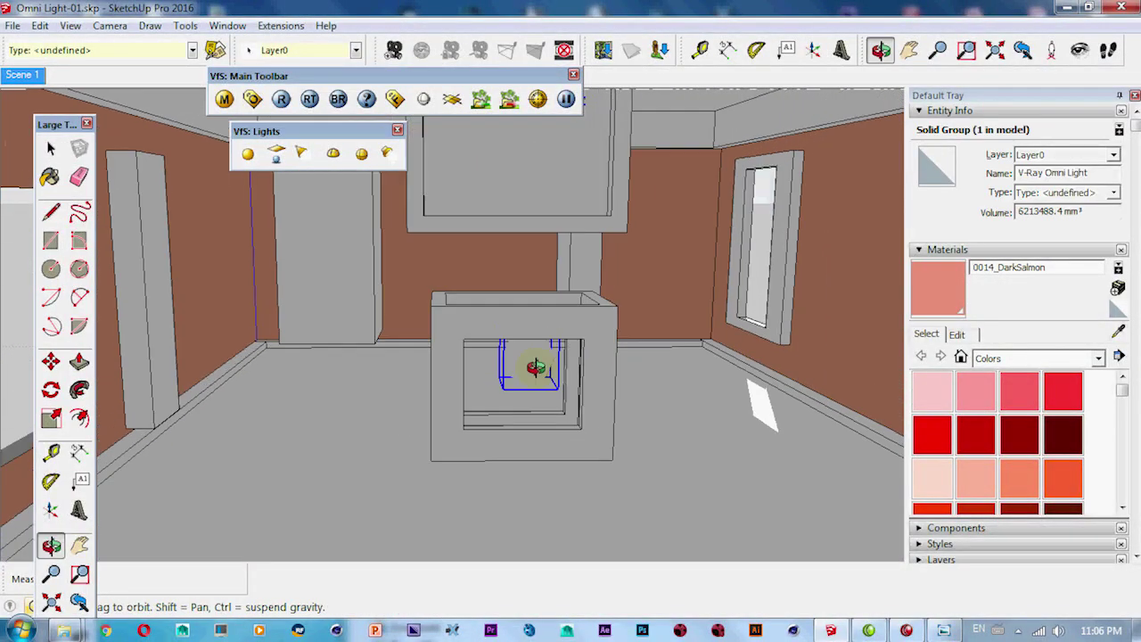
right_click(529, 380)
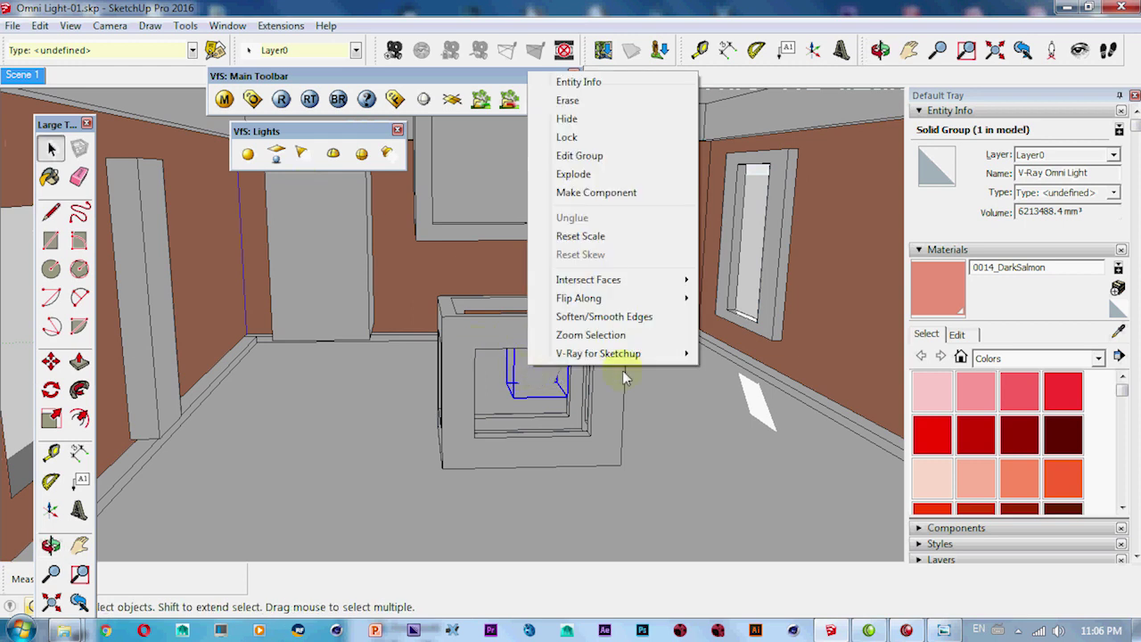
left_click(733, 353)
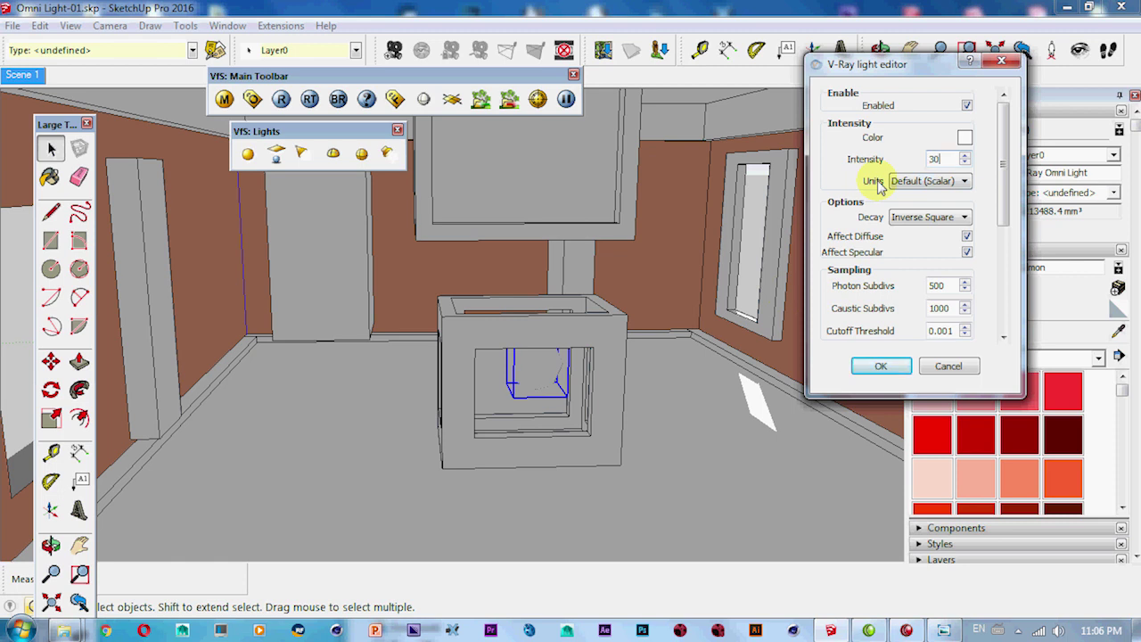
key("Return")
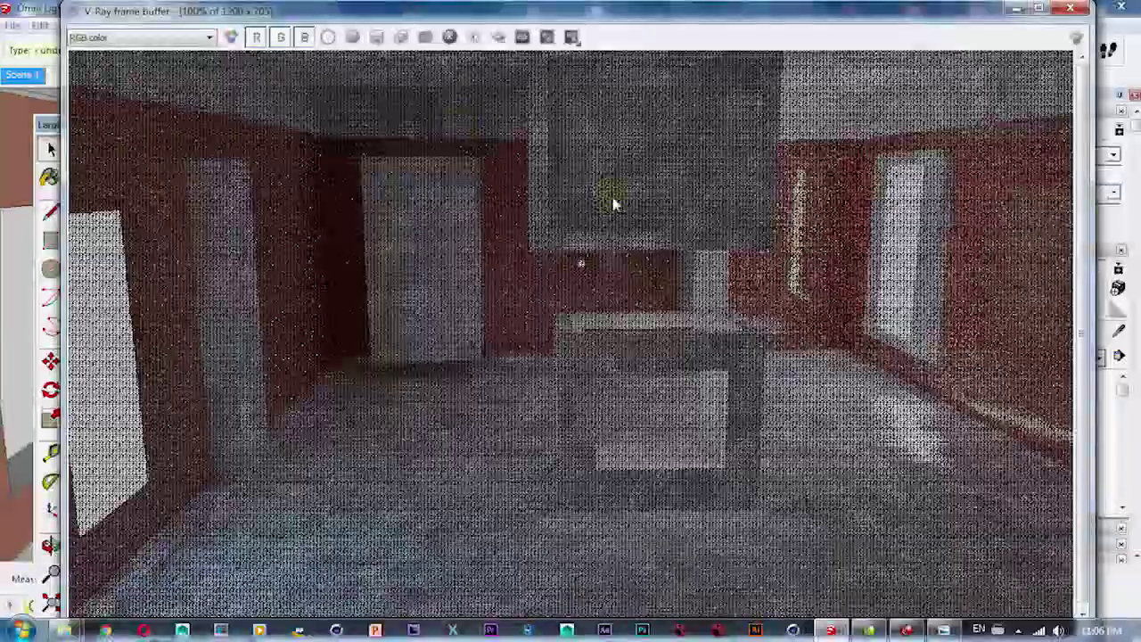
Close the finished render and progress window, then bring up the V-Ray Options Editor
left_click(1070, 7)
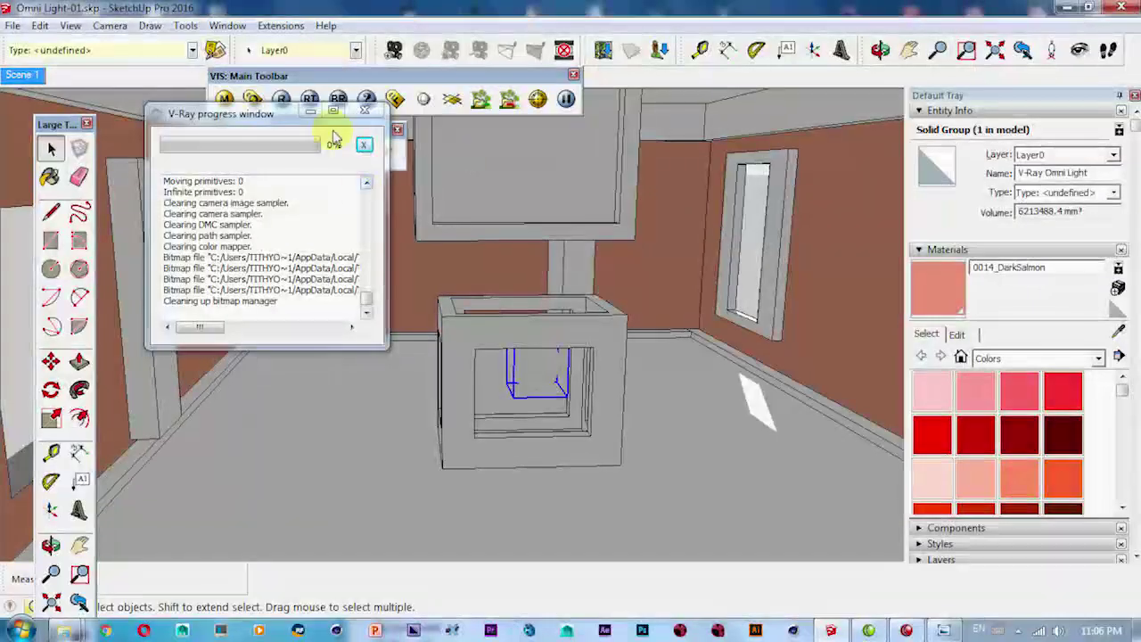
left_click(363, 112)
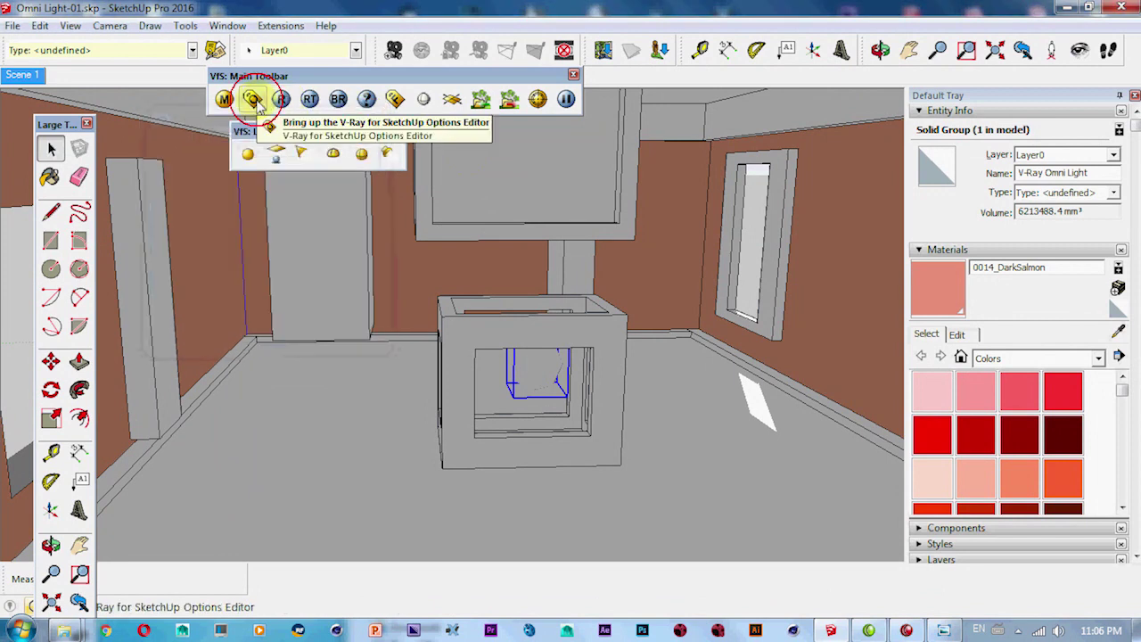
left_click(253, 99)
Expand the Output rollout, render the room at 1280×753, and close the finished frame buffer
left_click(800, 308)
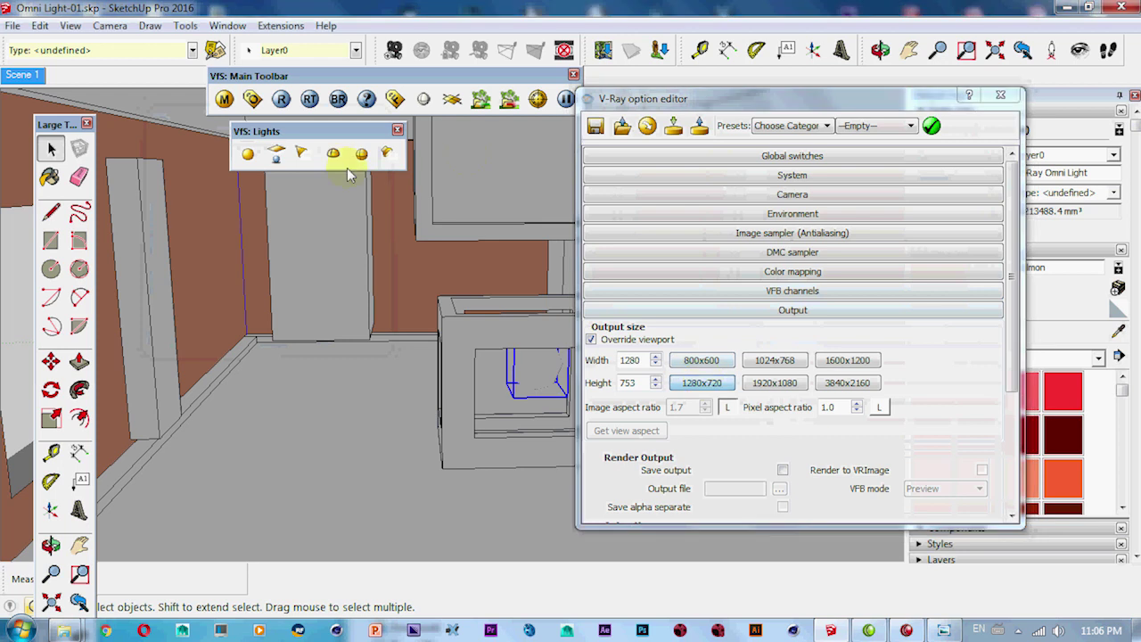
left_click(281, 99)
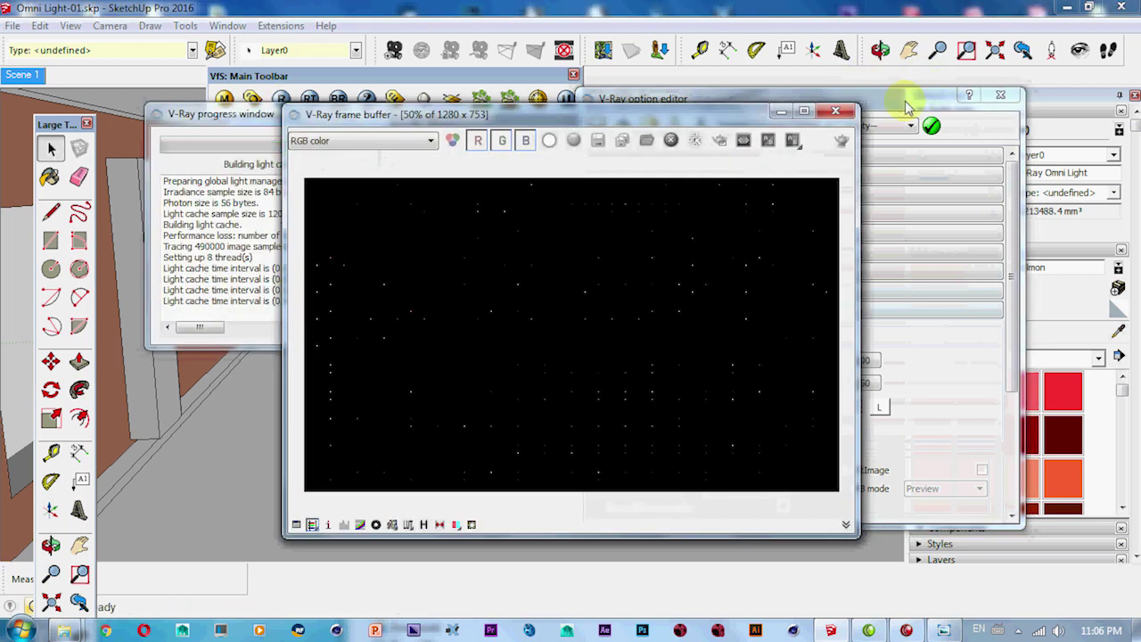
left_click_drag(657, 121, 779, 108)
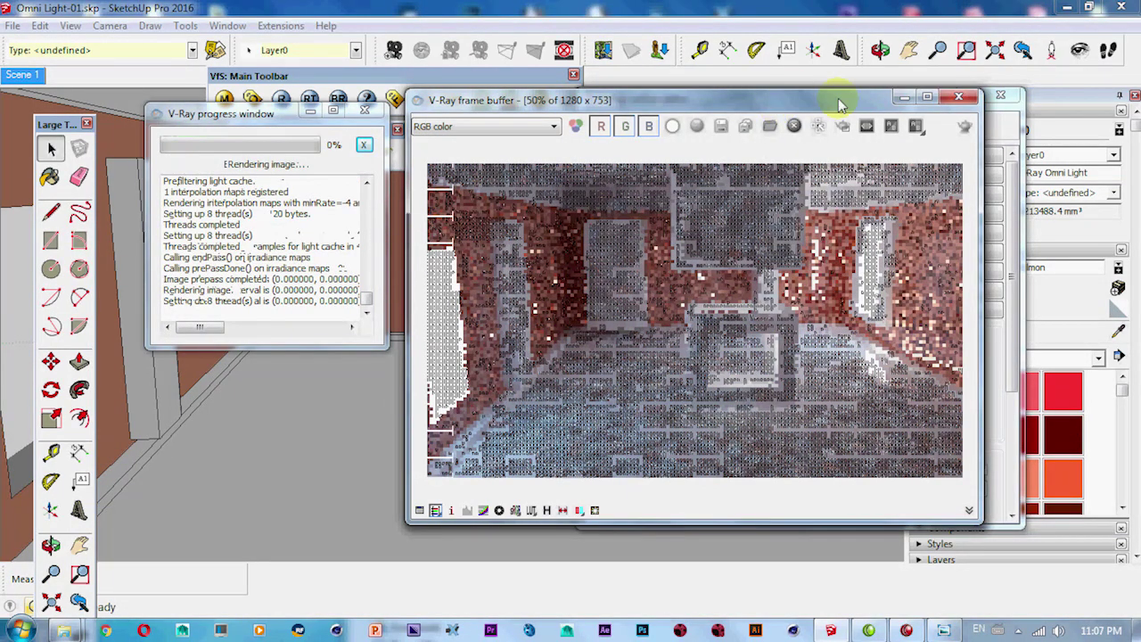
left_click(958, 96)
Set the omni light's intensity to 200 in its V-Ray editor and render again
right_click(517, 379)
mouse_move(587, 361)
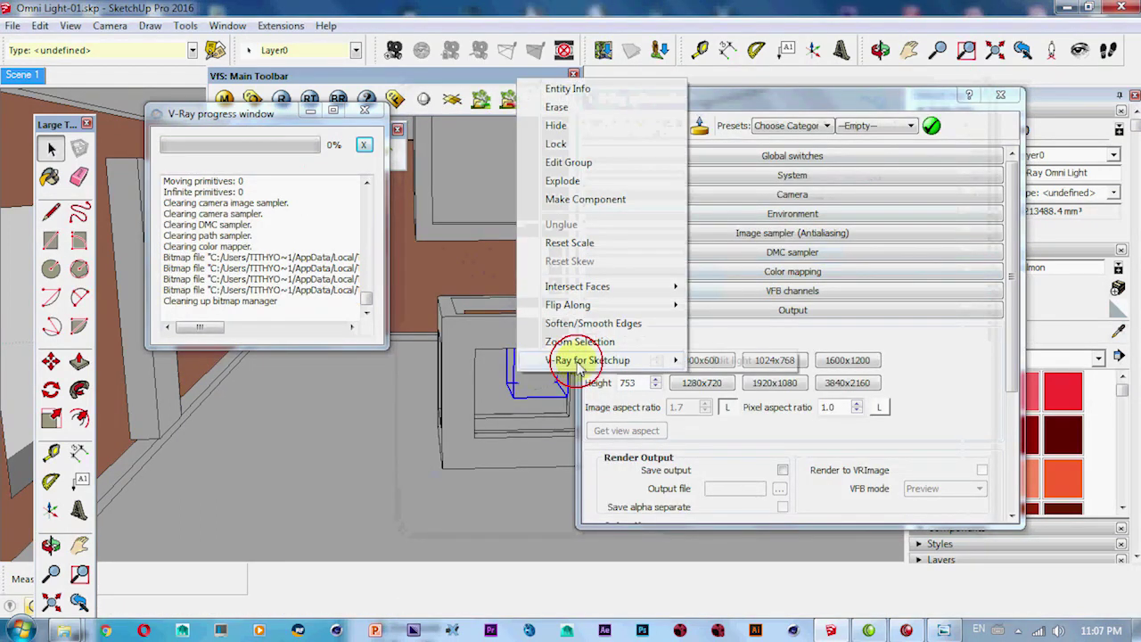
left_click(701, 363)
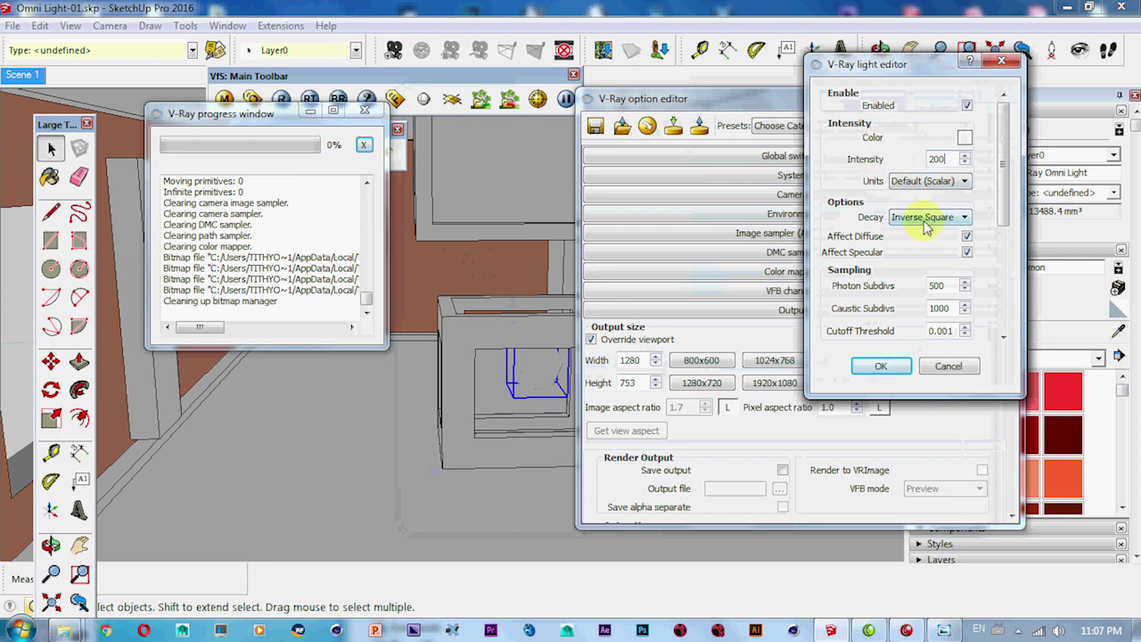
left_click(880, 366)
left_click(360, 112)
left_click(281, 98)
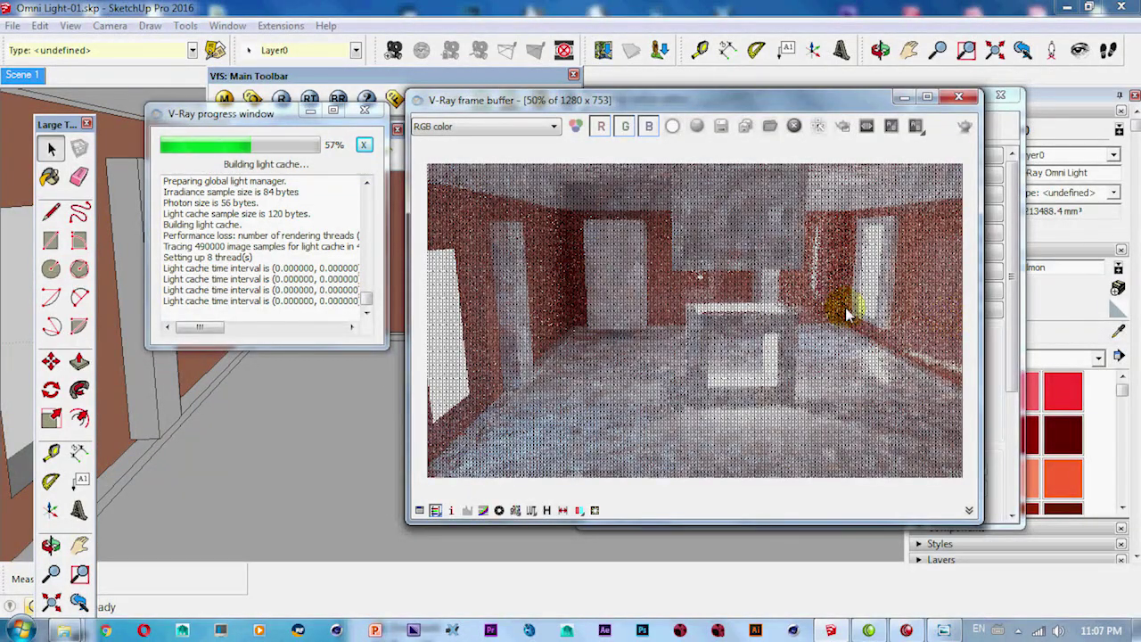
mouse_move(653, 108)
left_mouse_down()
mouse_move(923, 271)
mouse_move(572, 79)
mouse_move(717, 101)
left_mouse_up()
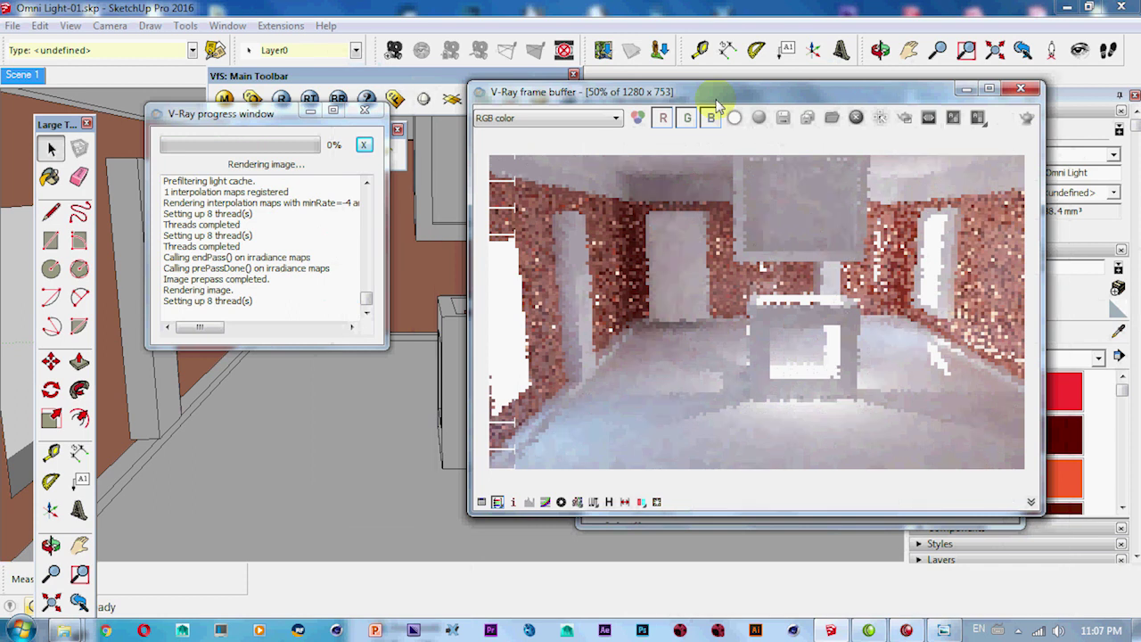
Close the previous render windows and set the omni light's colour to purple
left_click(365, 110)
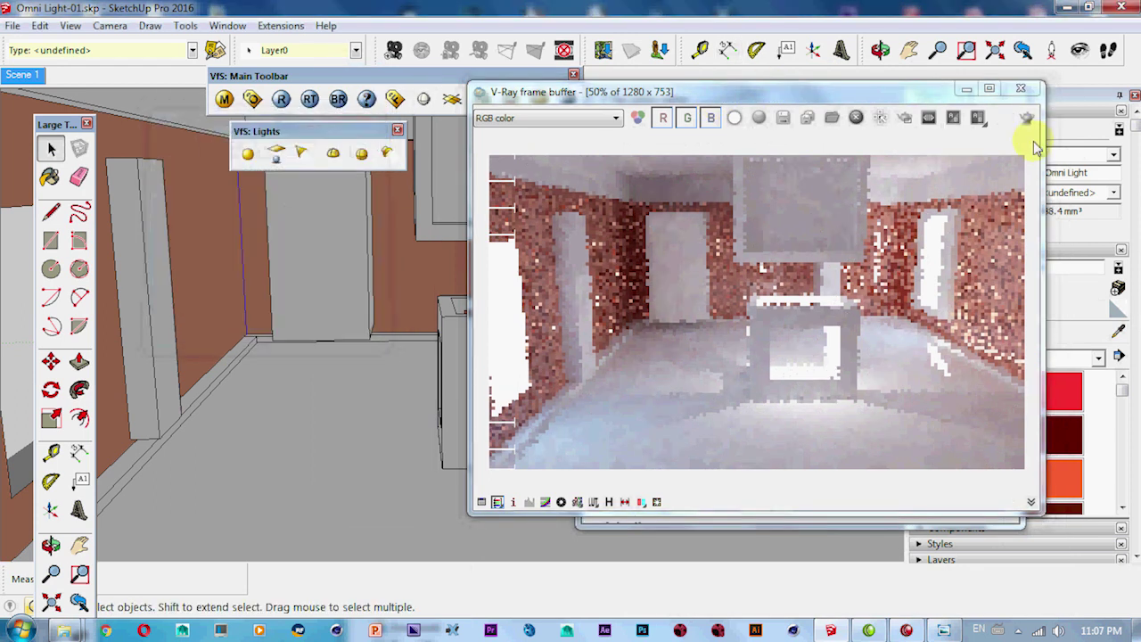
left_click(1020, 88)
right_click(517, 375)
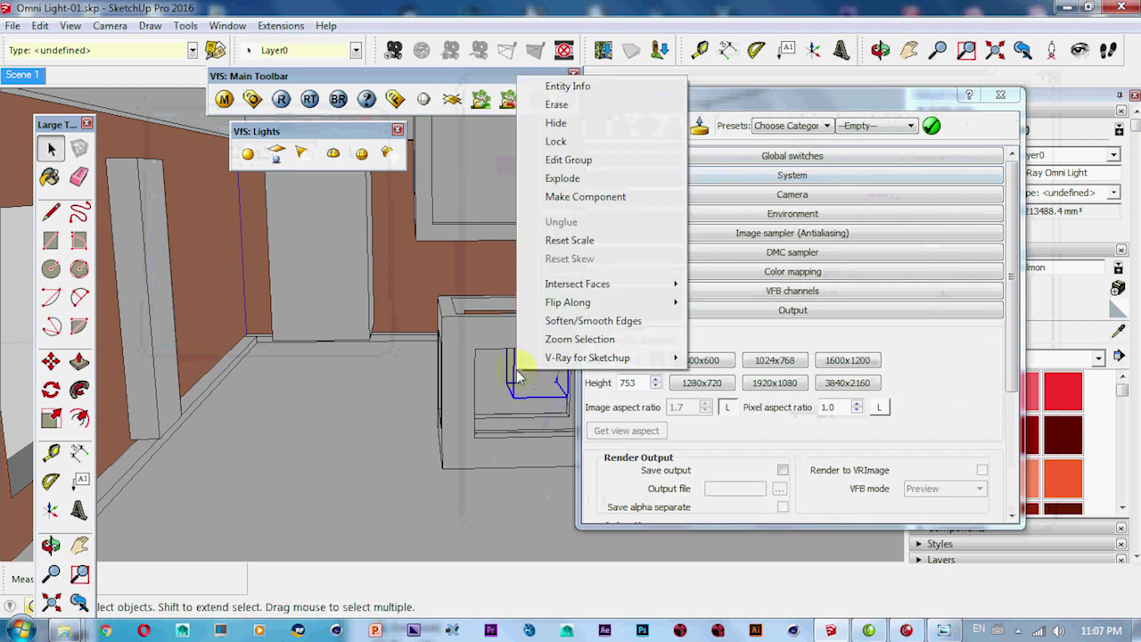
mouse_move(587, 358)
left_click(718, 361)
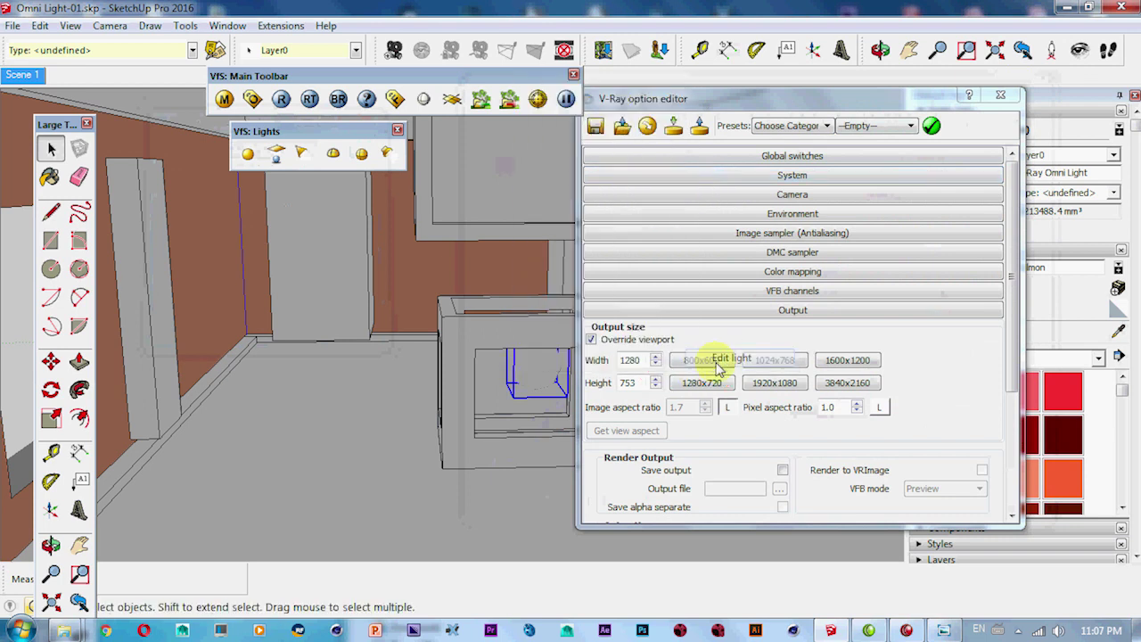
left_click(965, 137)
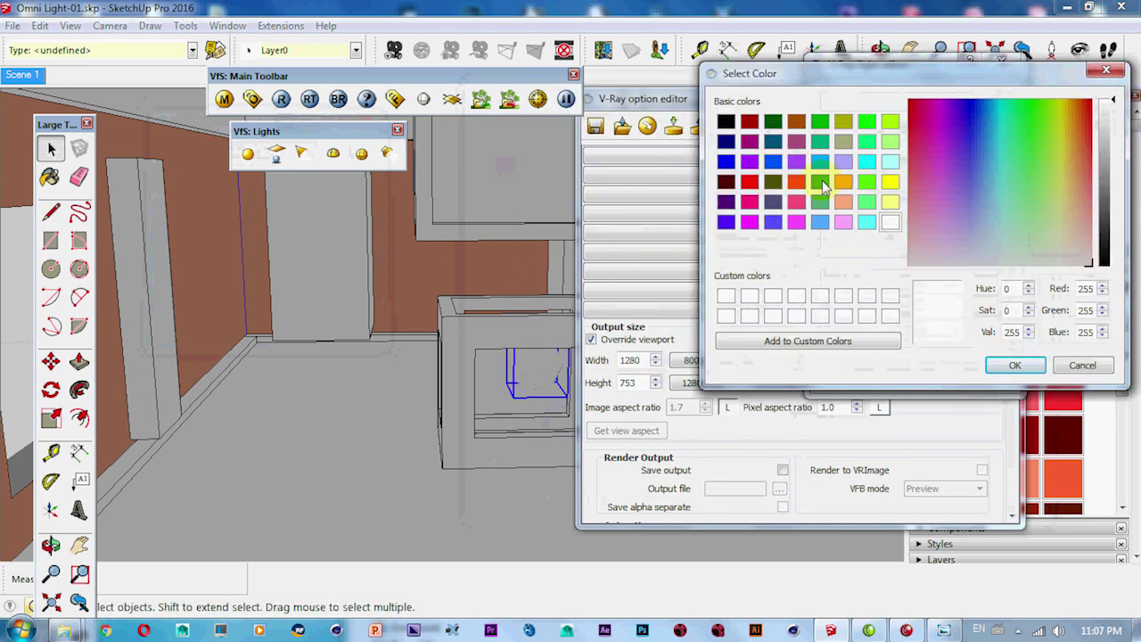
left_click(750, 163)
left_click(1005, 363)
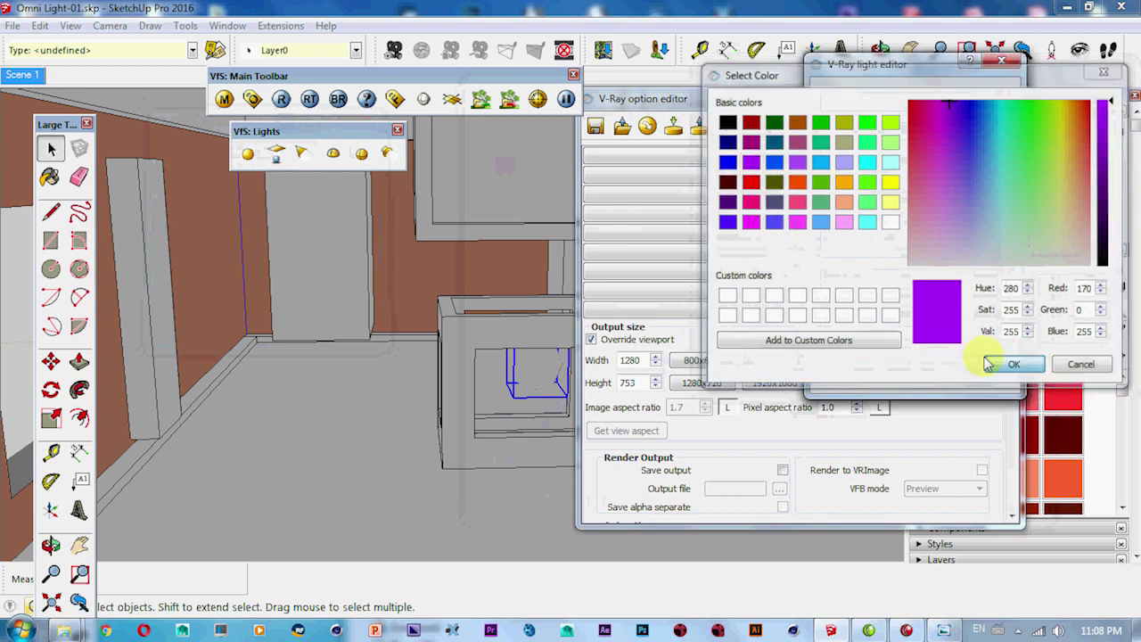
Render the room with the purple light, then close the light editor and render windows
left_click(281, 98)
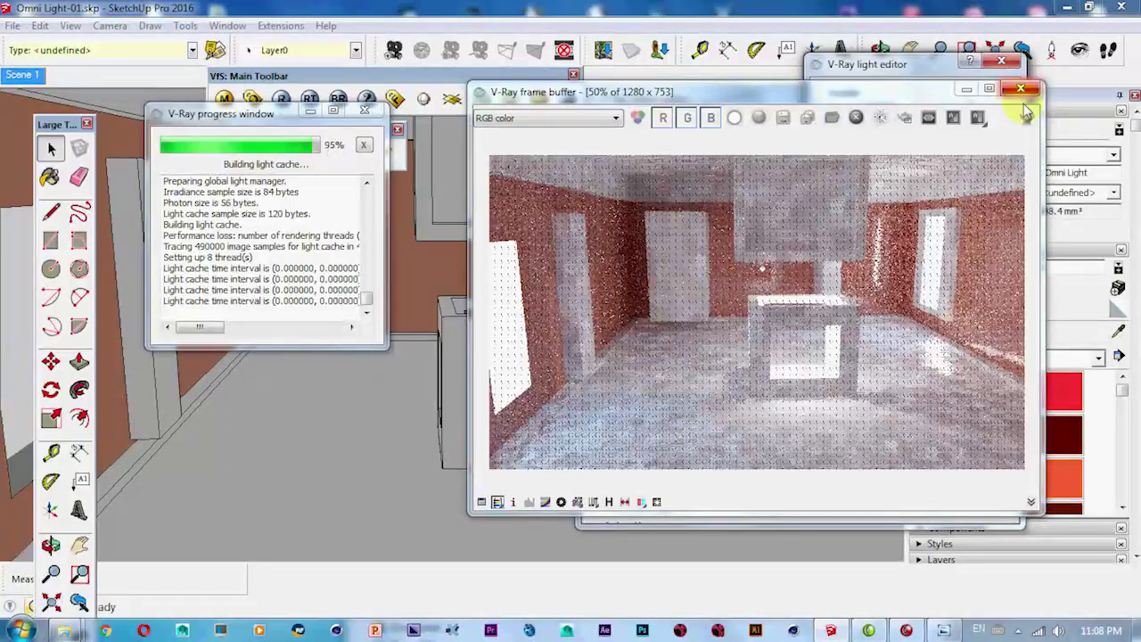
left_click(1002, 61)
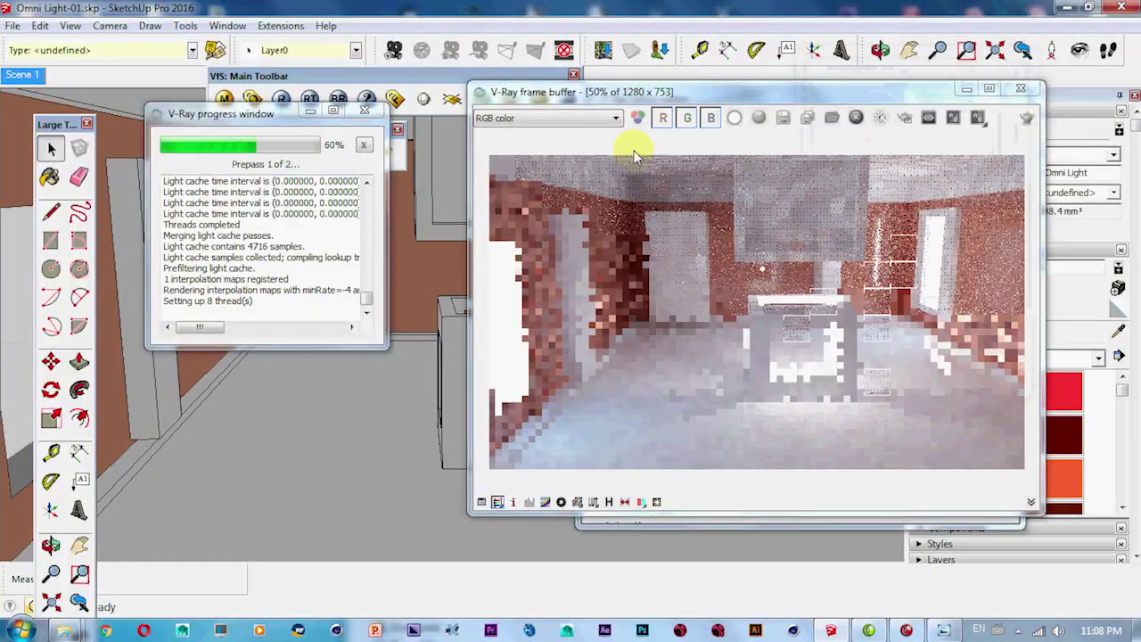
left_click_drag(610, 93, 571, 94)
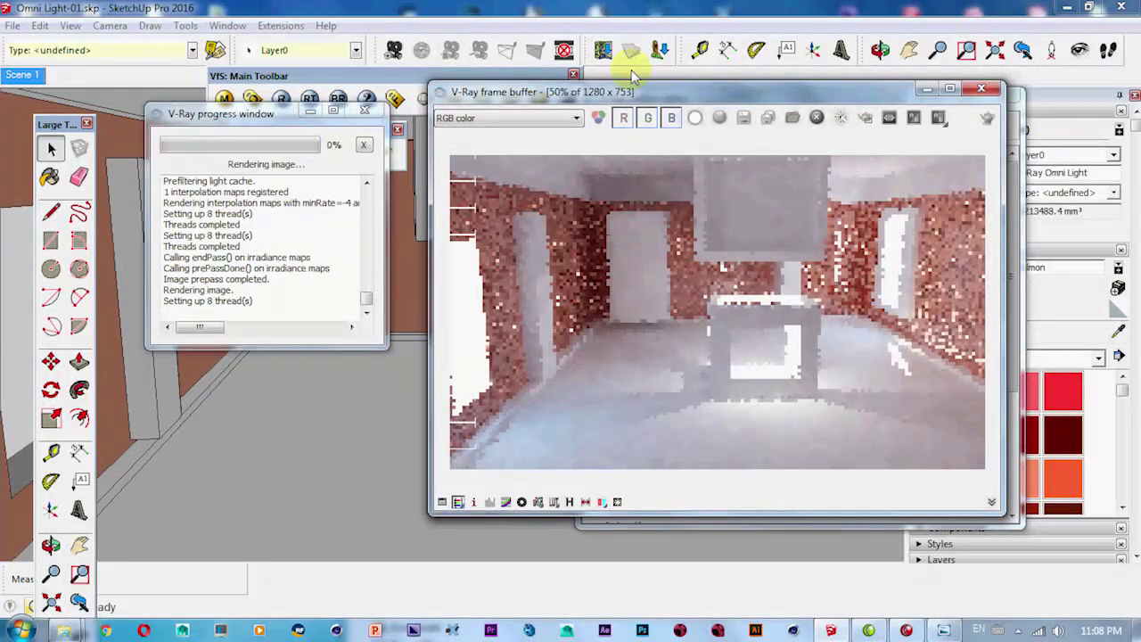
left_click(364, 110)
left_click(981, 88)
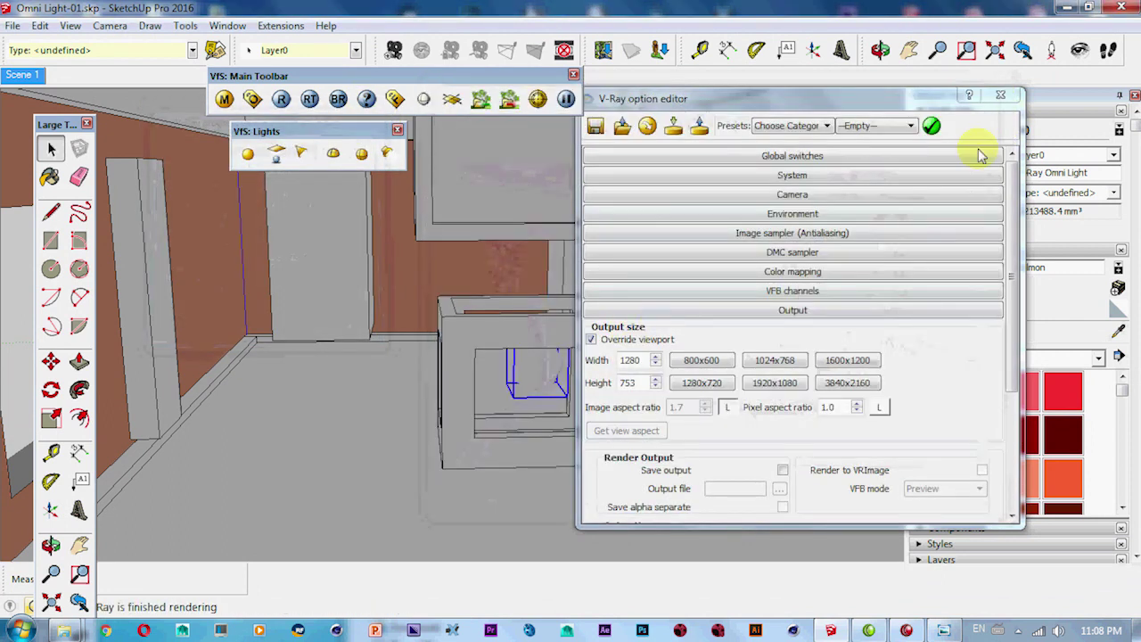
Close the option editor and change the omni light colour to violet (R170 G85 B255)
left_click(1000, 95)
right_click(541, 365)
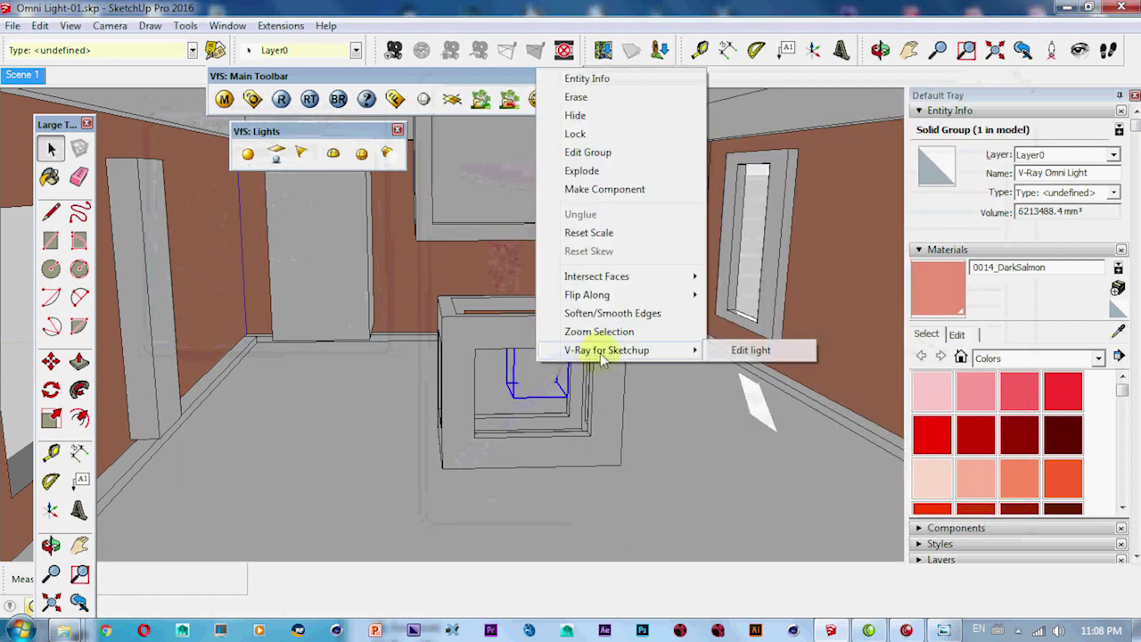
left_click(747, 350)
left_click(964, 140)
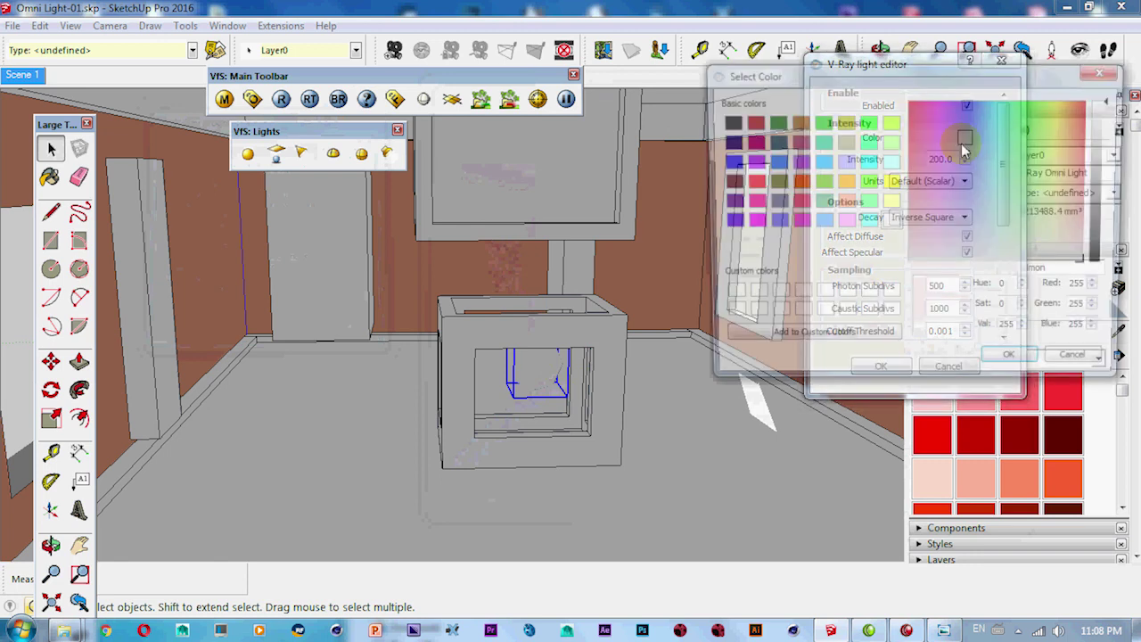
left_click(797, 164)
left_click(1015, 364)
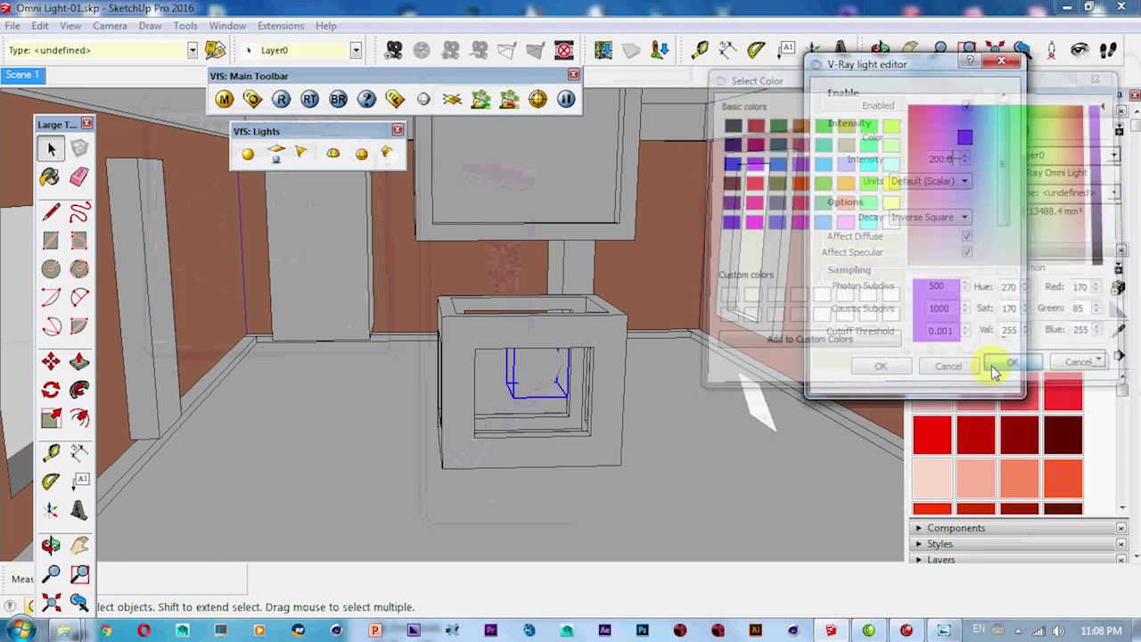
left_click(875, 369)
Render the room with the violet light and close the render windows
left_click(281, 100)
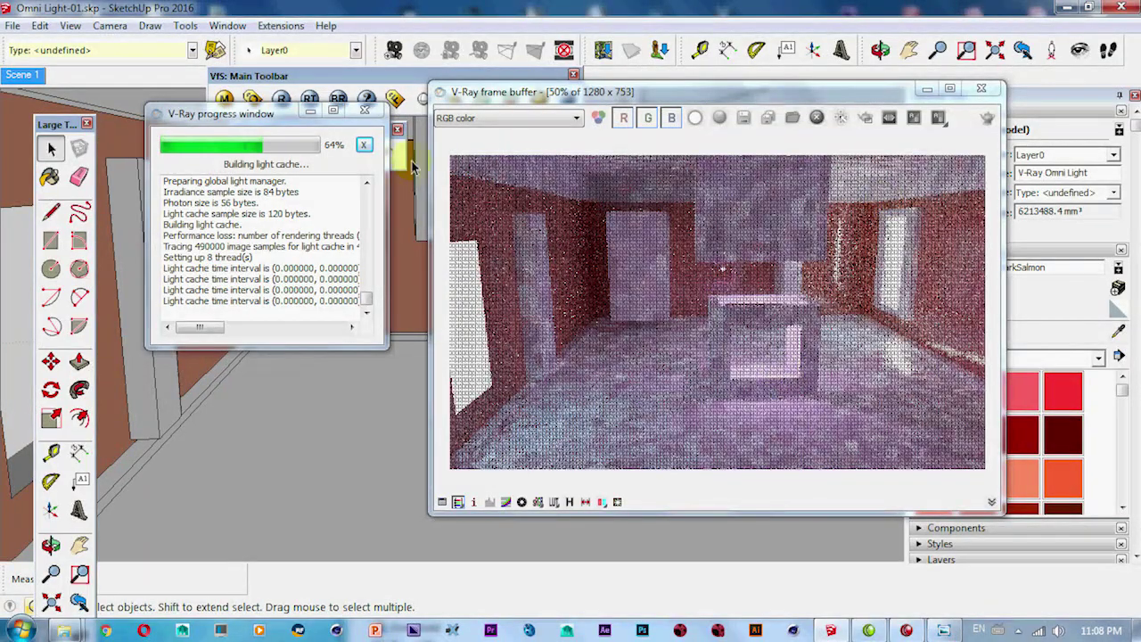
left_click(365, 110)
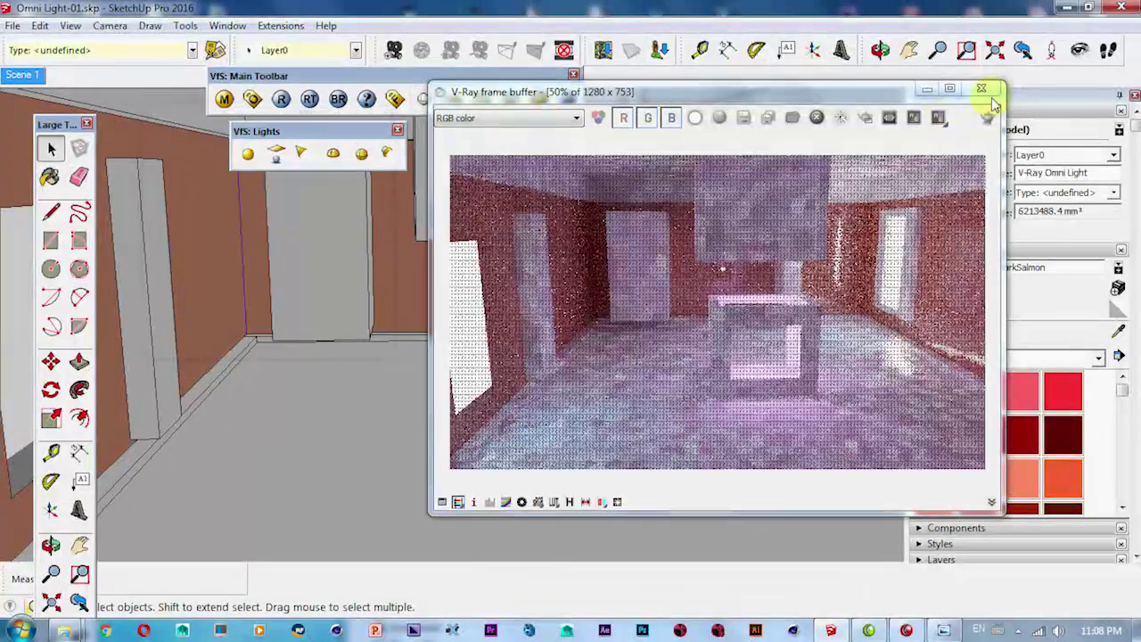
left_click(982, 91)
Try several tints in the light's colour picker and settle on pale yellow
right_click(536, 360)
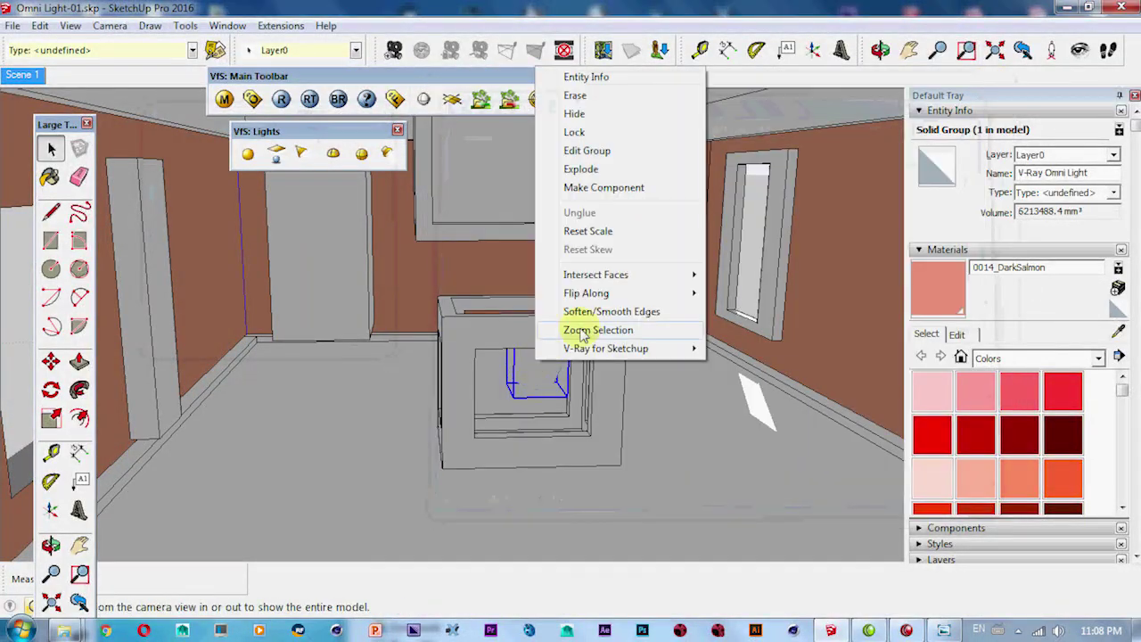
mouse_move(606, 349)
left_click(752, 349)
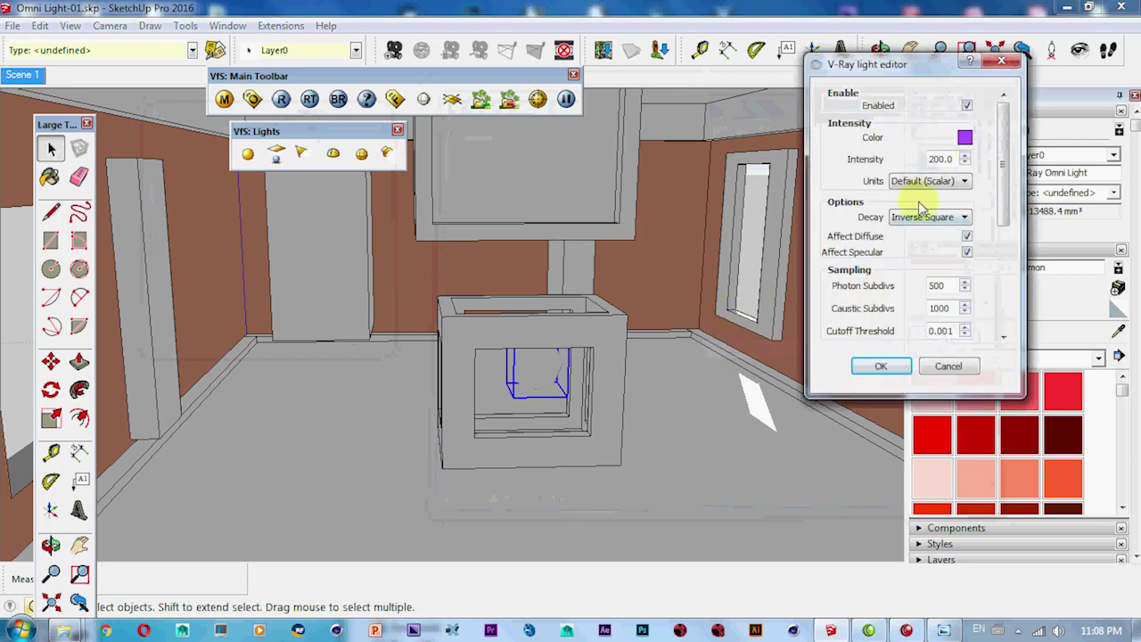
left_click(965, 136)
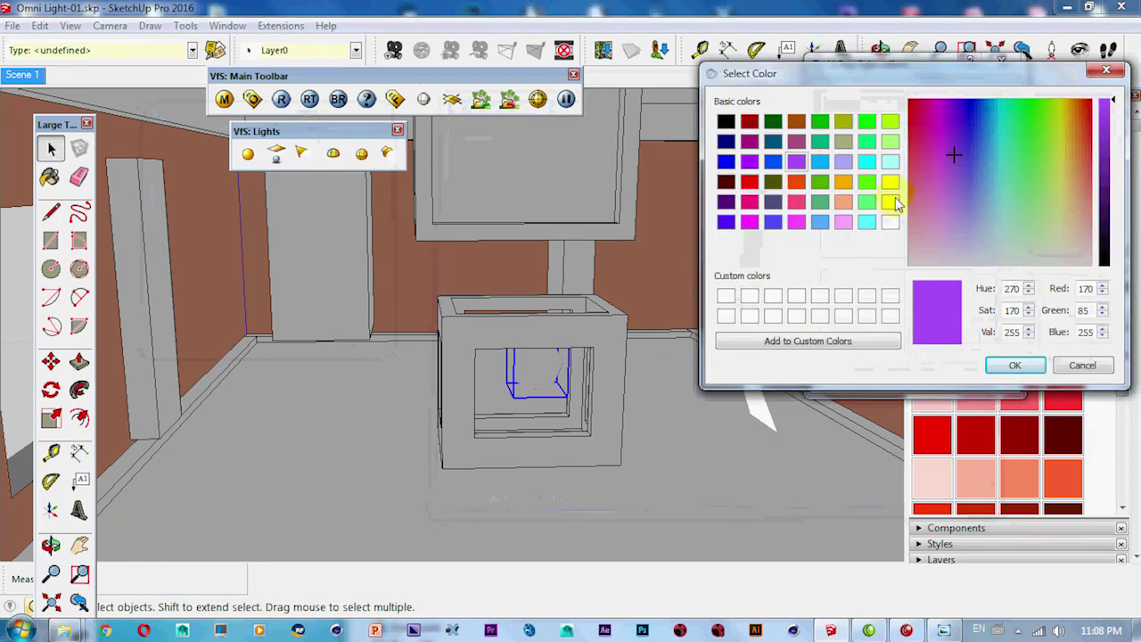
left_click(892, 203)
left_click(1043, 242)
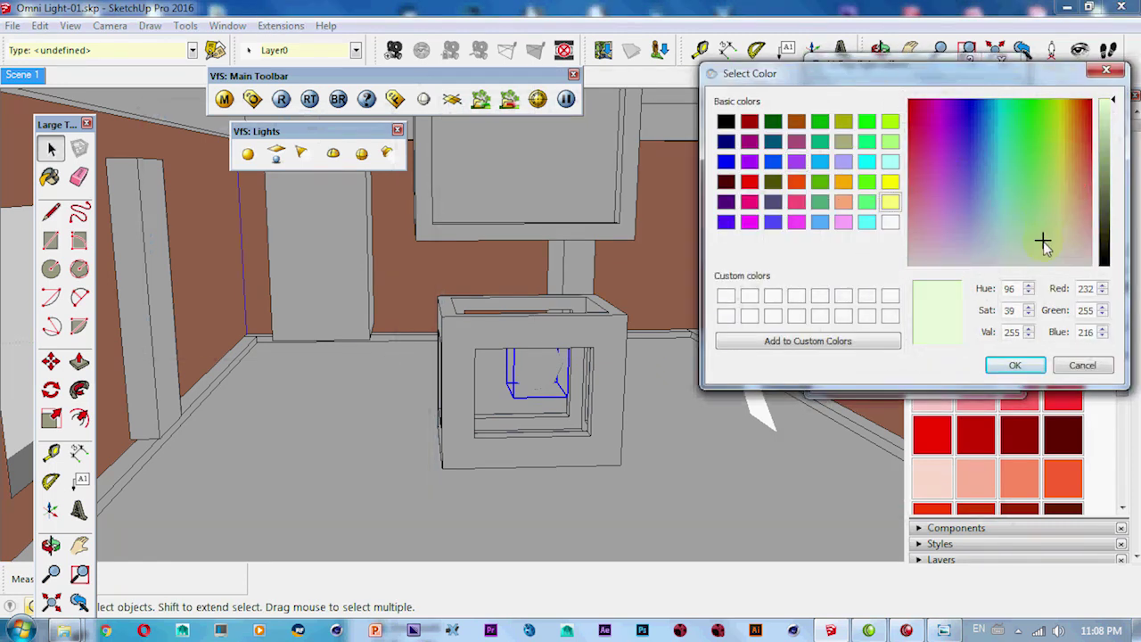
left_click_drag(963, 259, 915, 234)
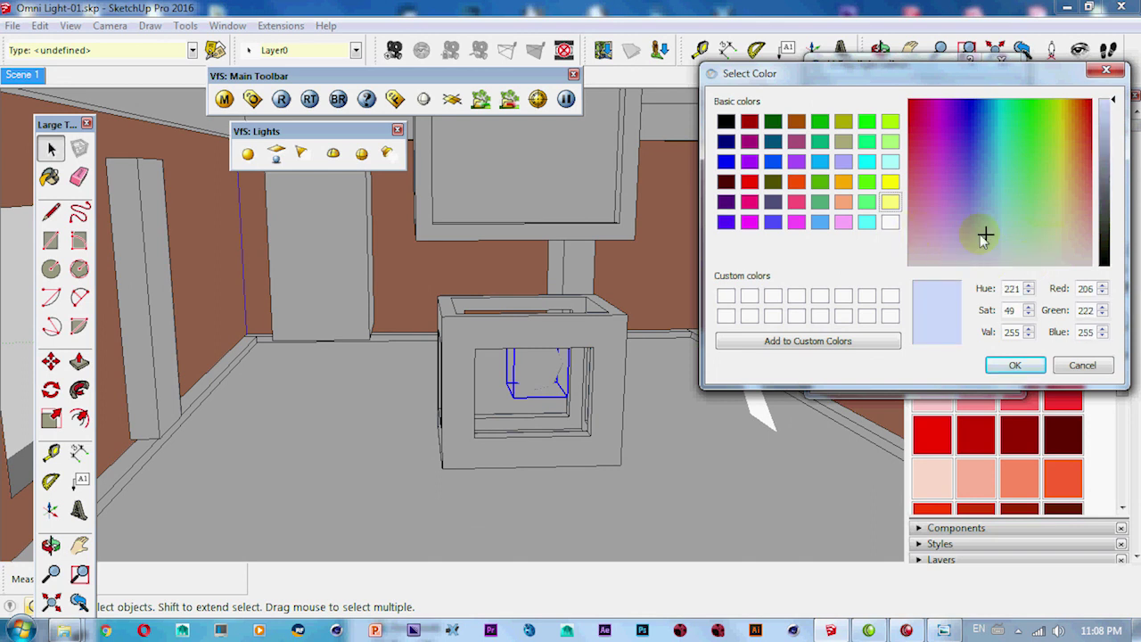
left_click_drag(984, 238, 1061, 248)
left_click(999, 362)
Start a render, confirm the light editor, then stop and clear the partial render
left_click(282, 100)
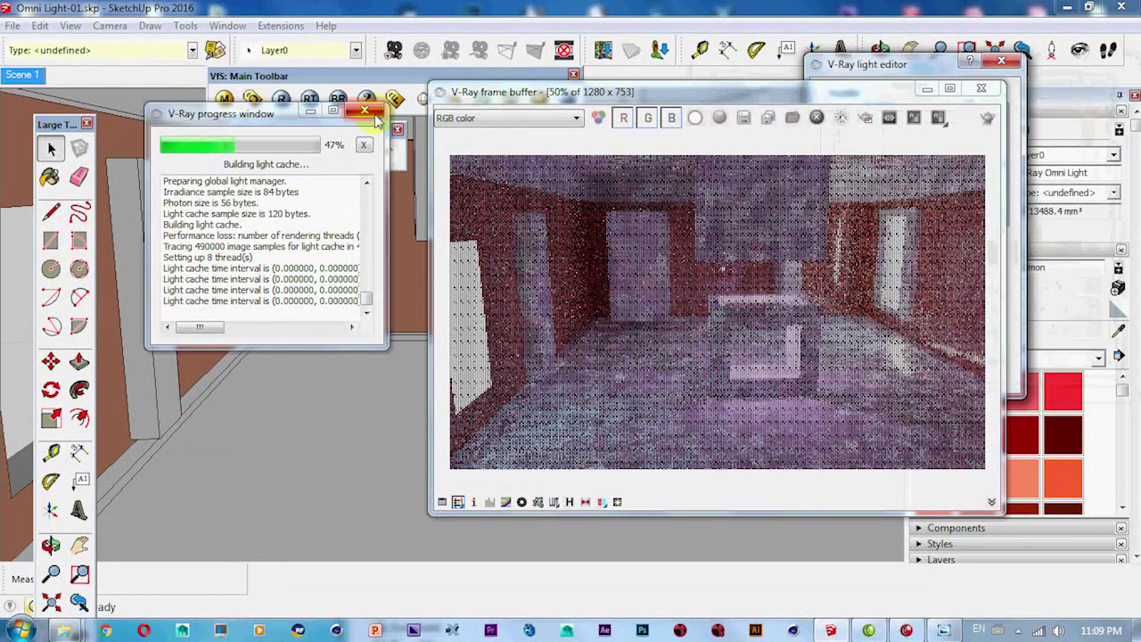
left_click(894, 65)
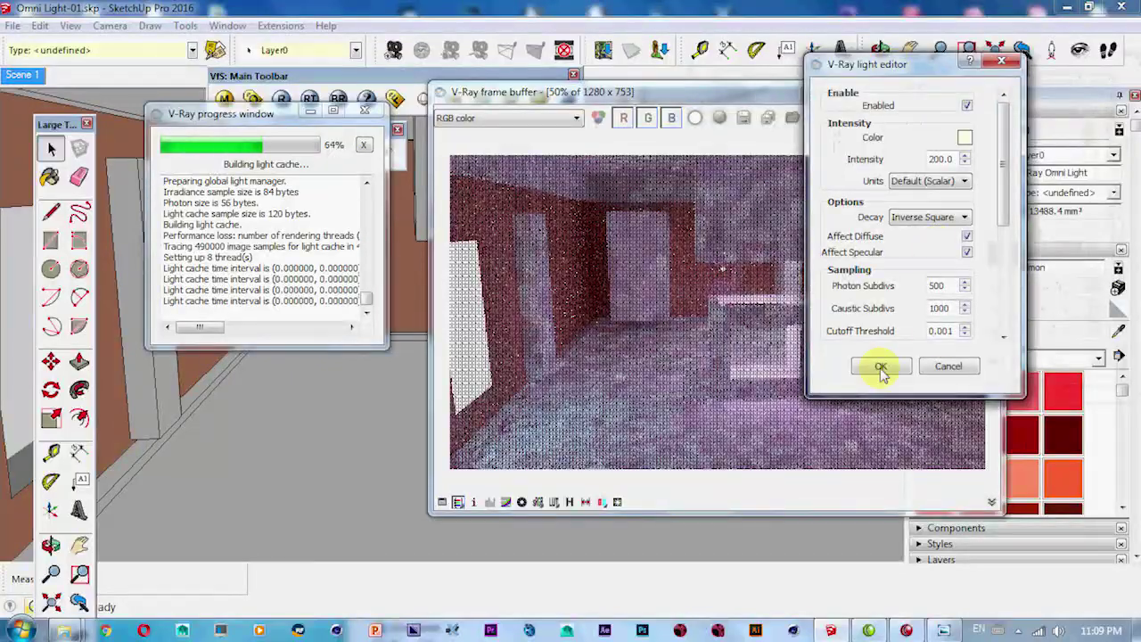
left_click(881, 369)
left_click(367, 112)
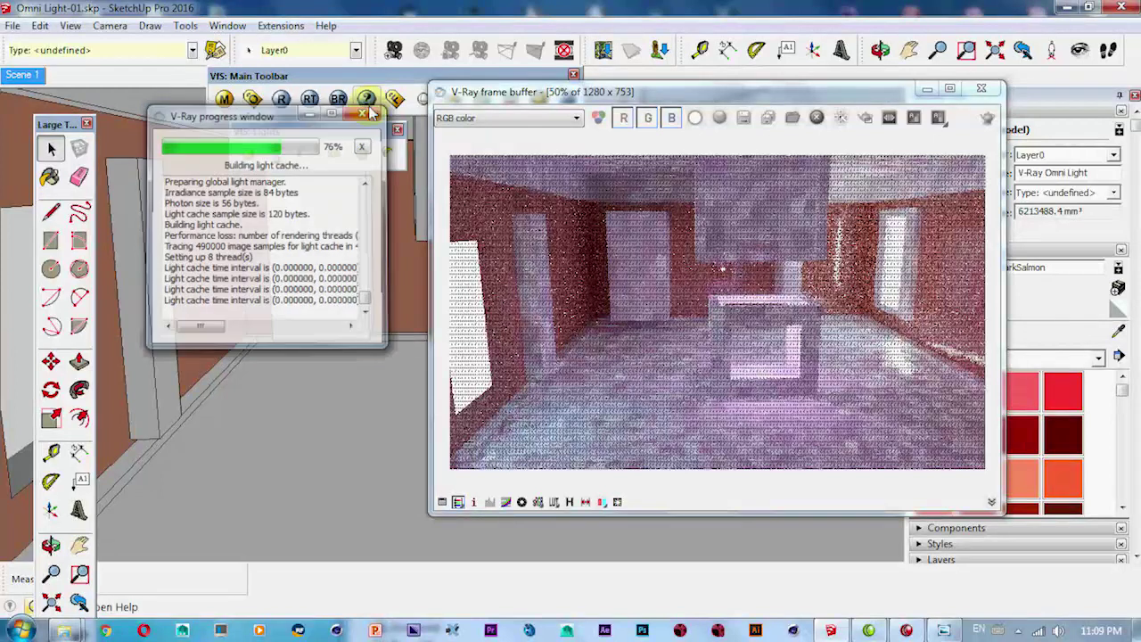
left_click(864, 117)
Re-confirm the pale yellow light settings unchanged and launch a new V-Ray render
left_click(980, 88)
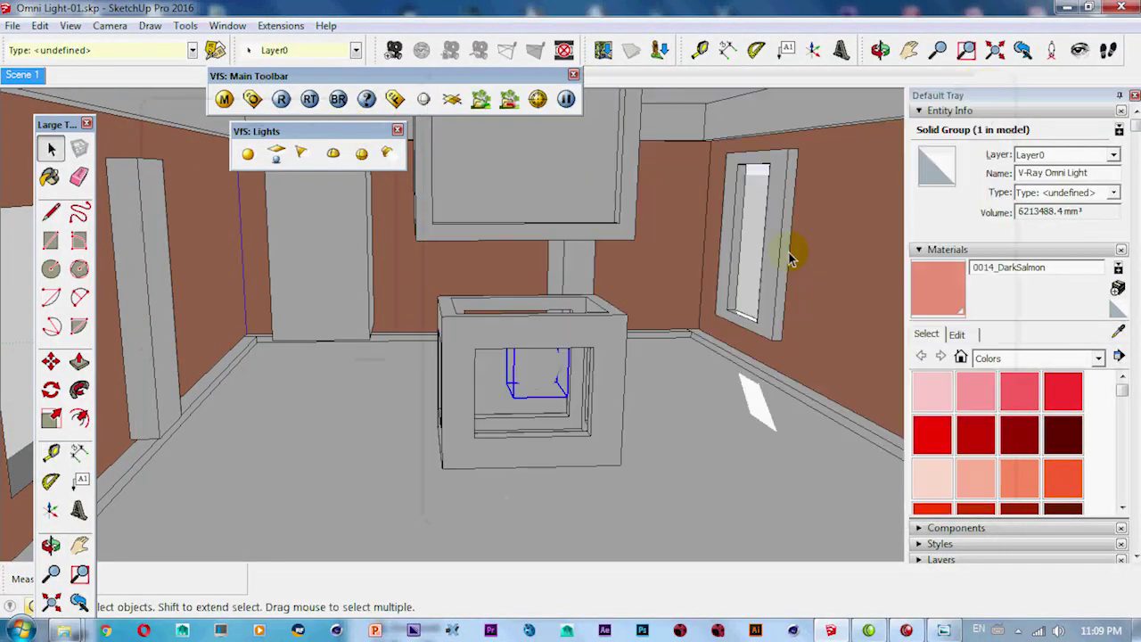
right_click(551, 382)
left_click(772, 370)
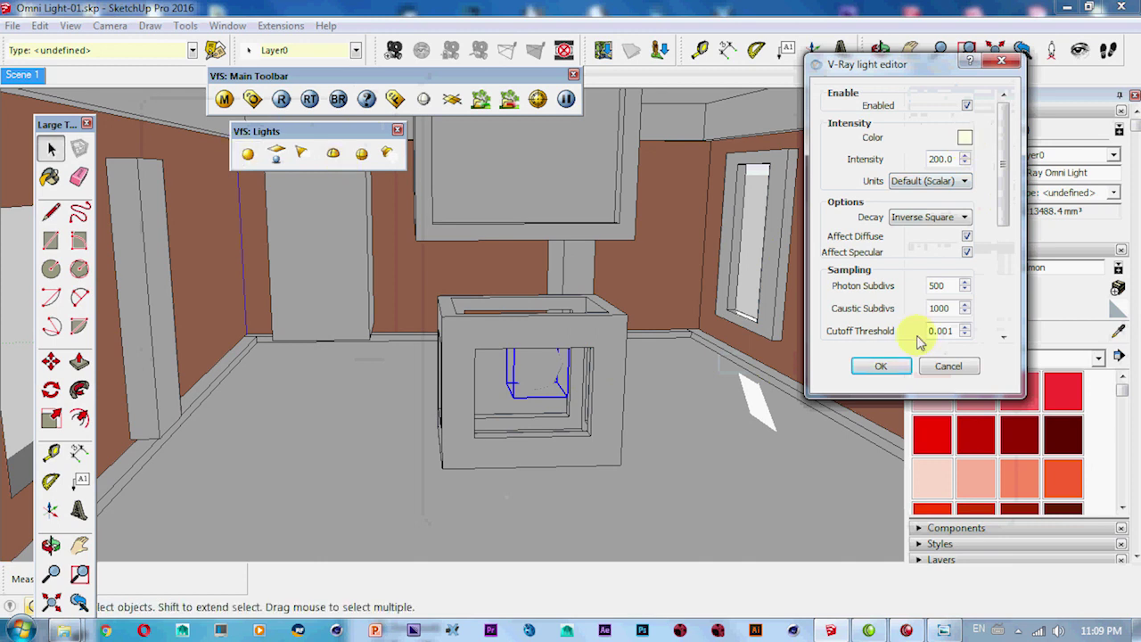
left_click(880, 366)
left_click(282, 100)
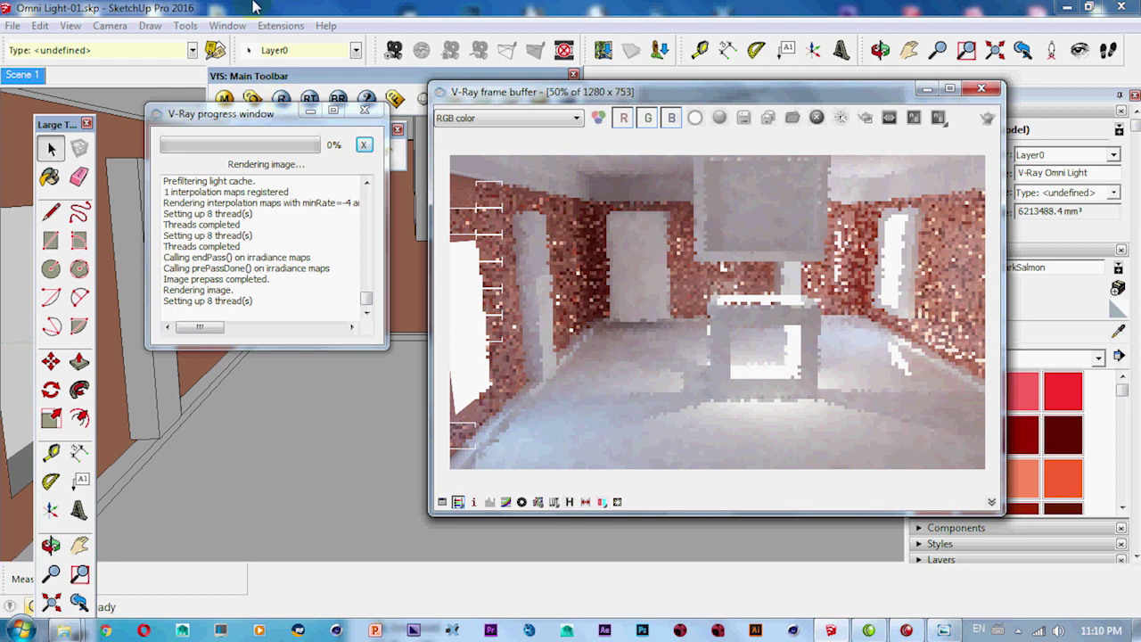
left_click_drag(586, 101, 737, 123)
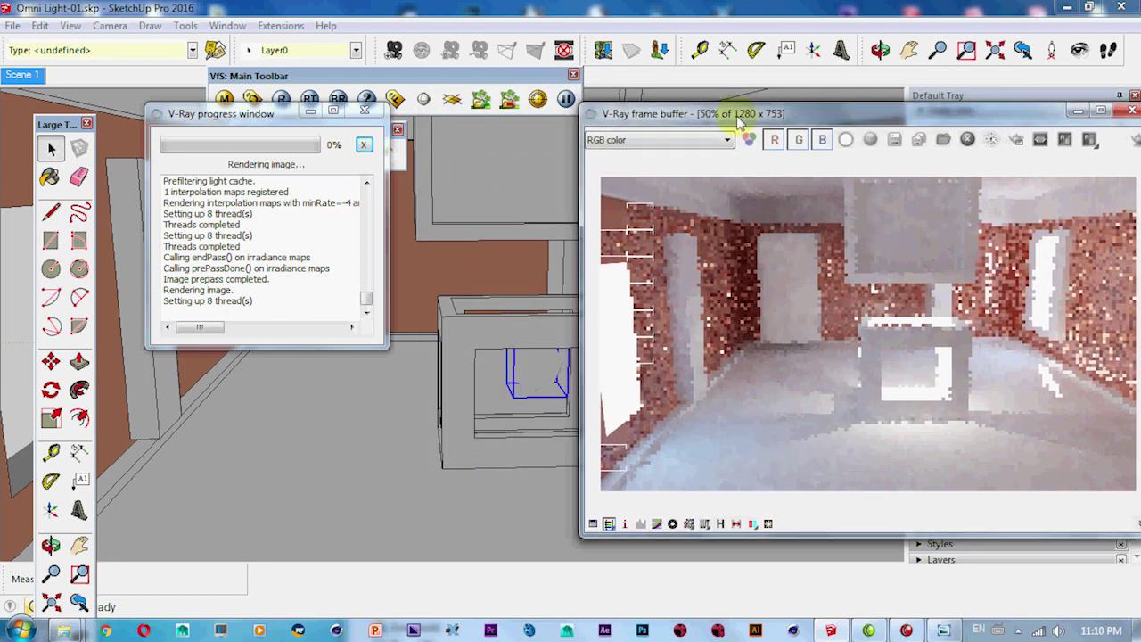
left_click_drag(280, 120, 509, 562)
left_click(526, 383)
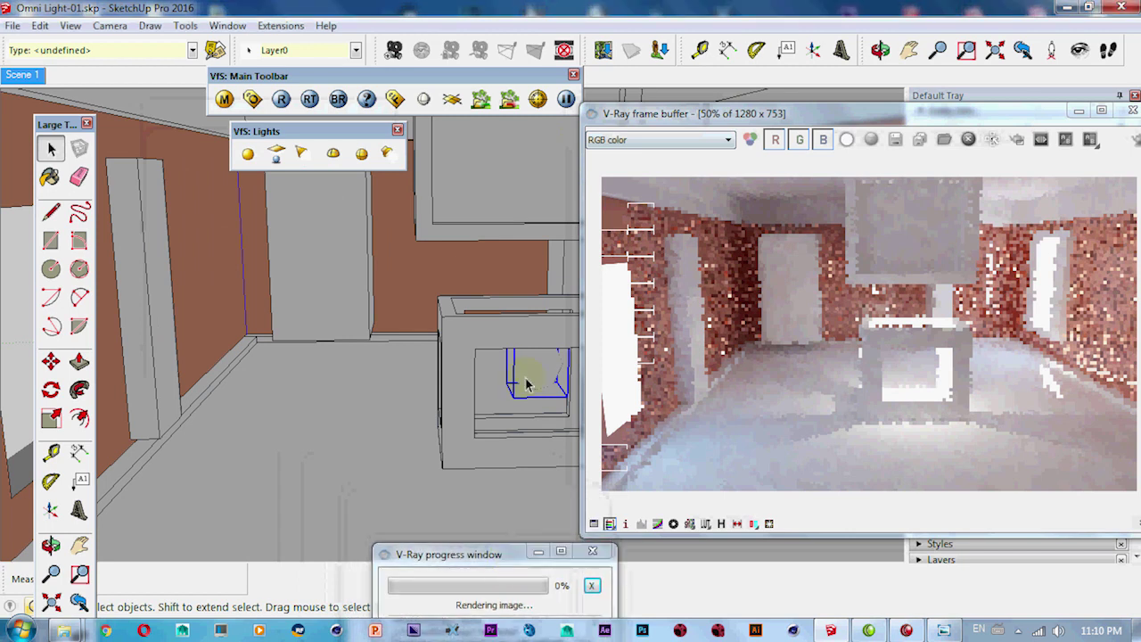
mouse_move(459, 373)
middle_mouse_down()
mouse_move(389, 357)
mouse_move(326, 360)
mouse_move(361, 371)
mouse_move(331, 366)
middle_mouse_up()
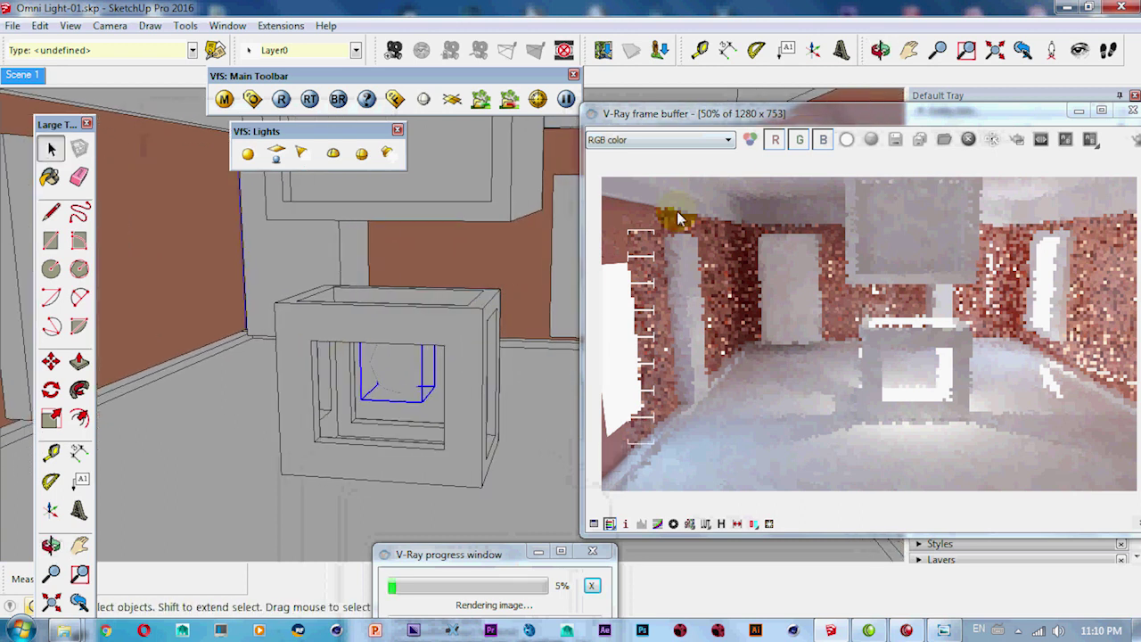
left_click_drag(779, 120, 754, 114)
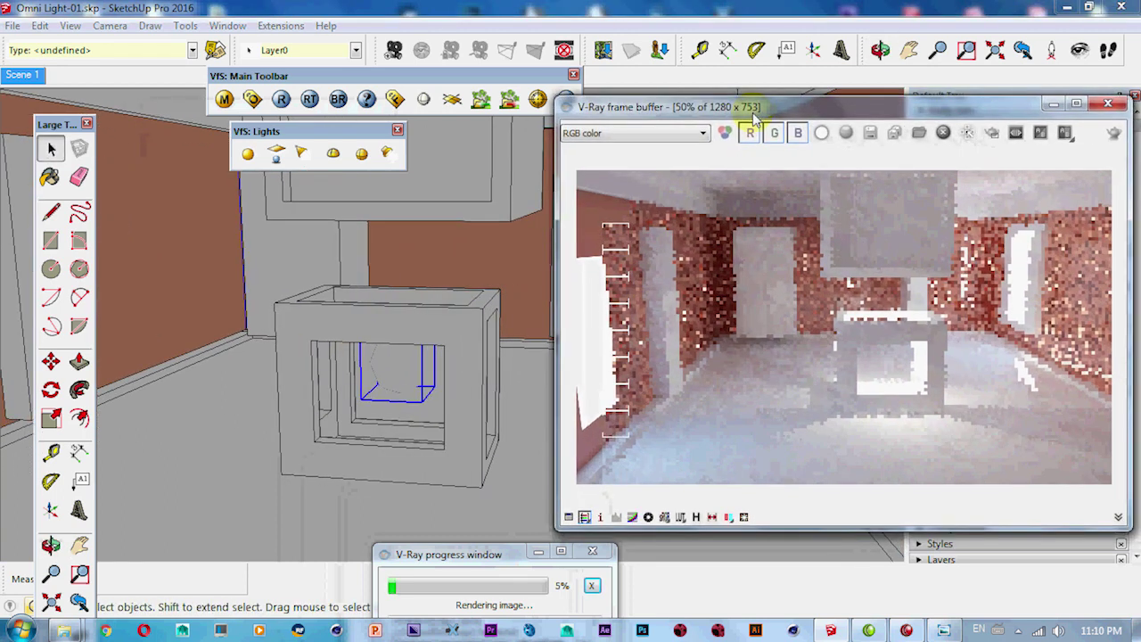